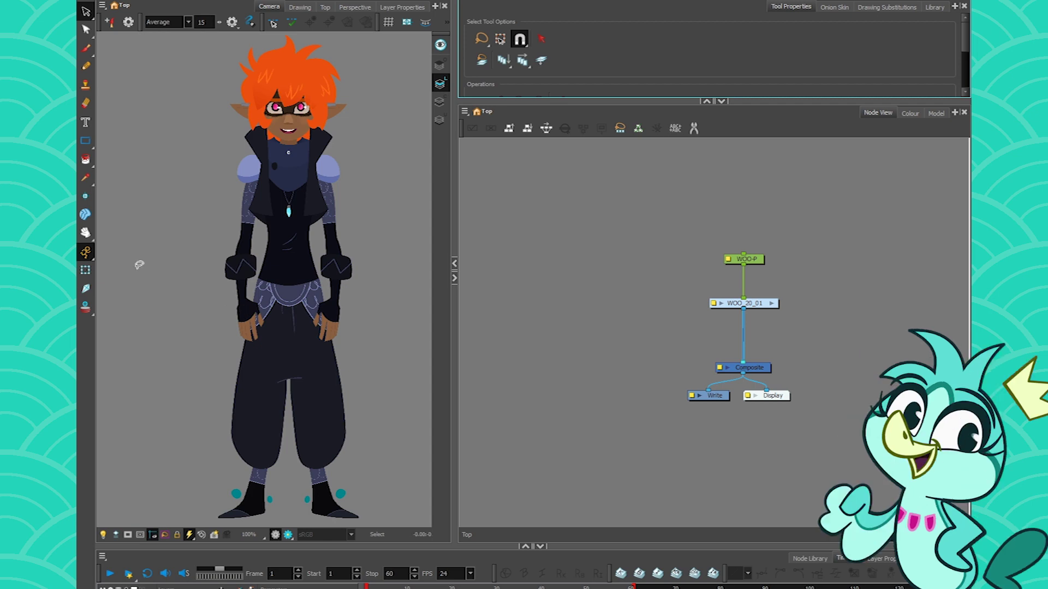
Rotate the character's arm outward from the body with the Transform tool and select the opposite arm
key("shift+t")
left_click(247, 317)
left_click_drag(205, 341, 123, 288)
left_click(327, 319)
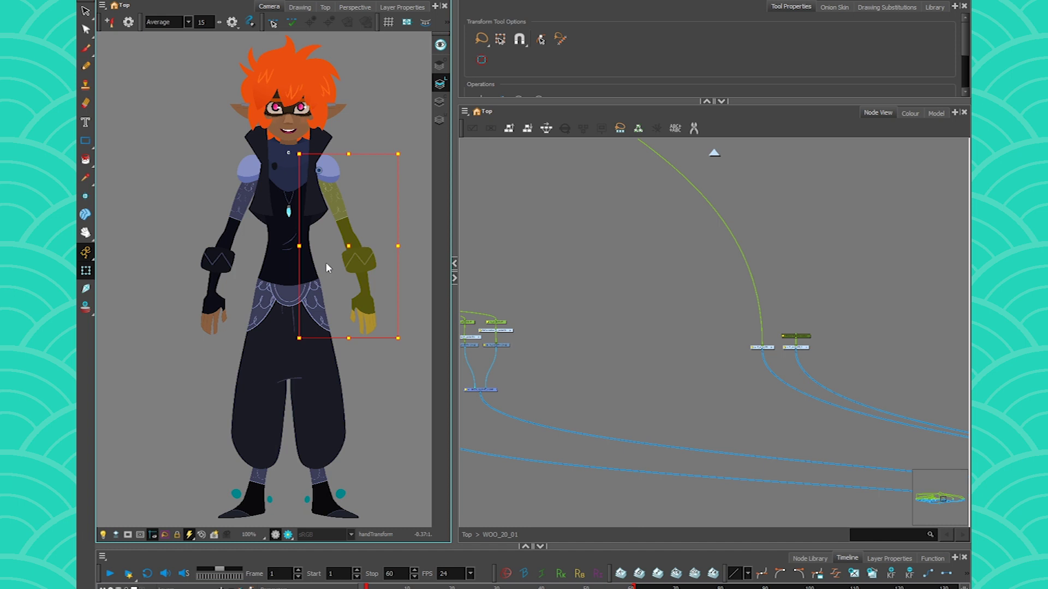
Replace the hand with a new drawing, sketching the outline of an open hand with long fingers using the Brush tool
left_click(213, 307)
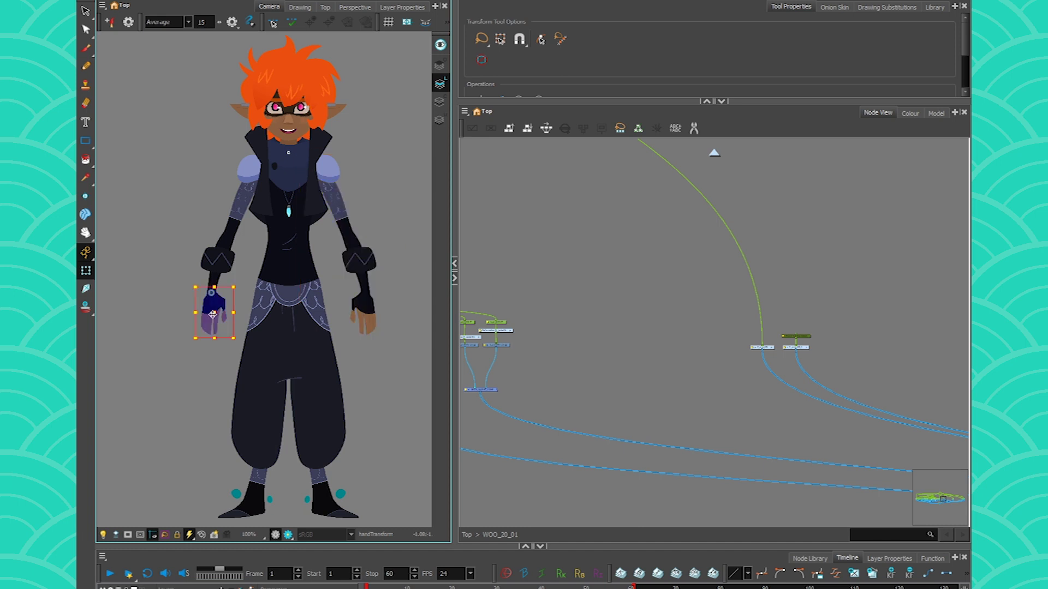
left_click_drag(573, 545, 566, 443)
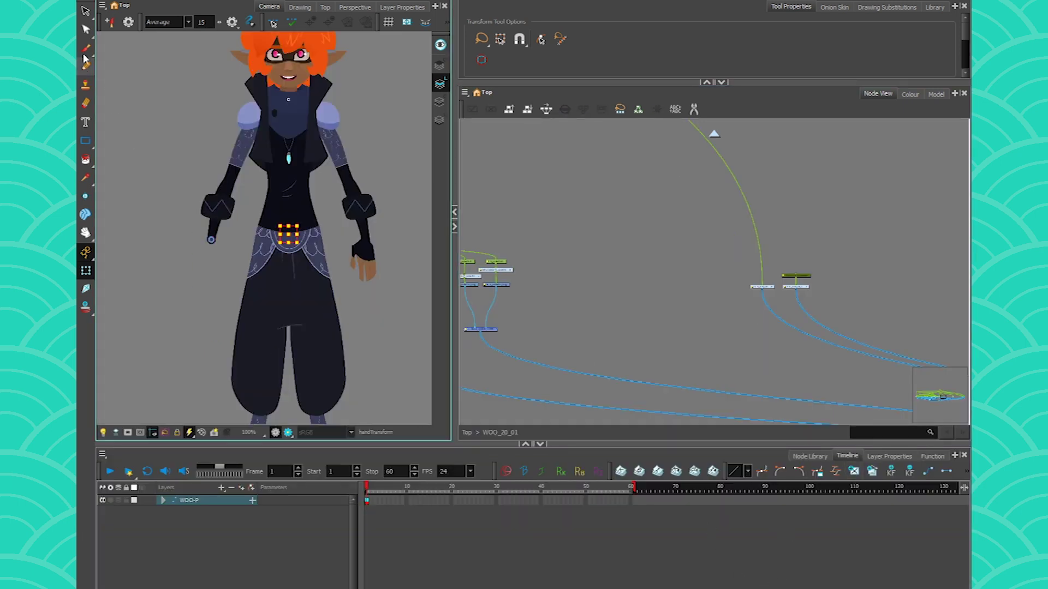
left_click(85, 52)
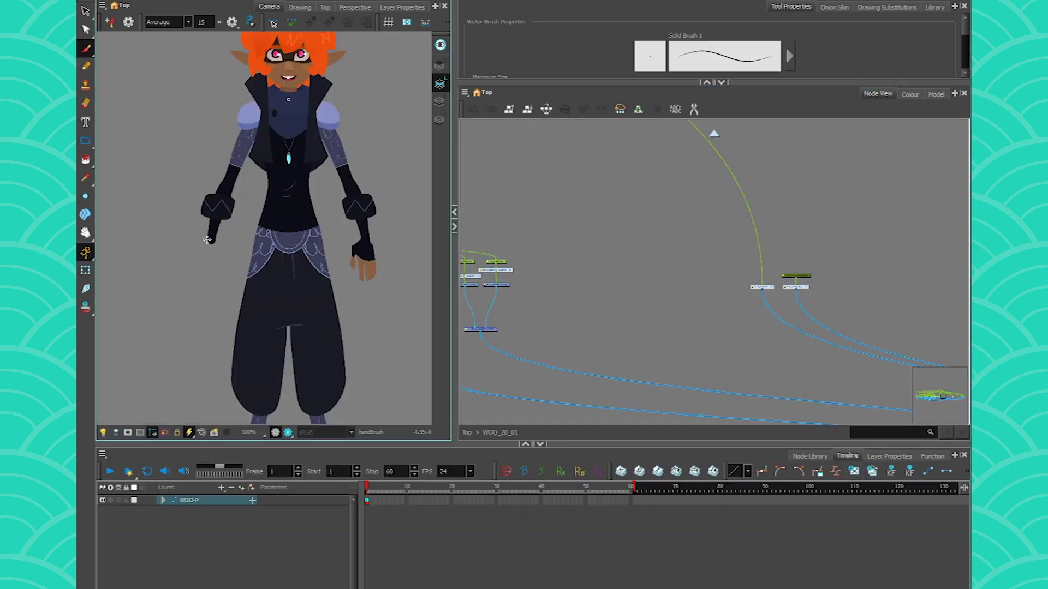
left_click_drag(211, 240, 194, 284)
mouse_move(212, 245)
left_mouse_down()
mouse_move(203, 296)
mouse_move(217, 295)
left_mouse_up()
mouse_move(214, 247)
left_mouse_down()
mouse_move(230, 280)
mouse_move(214, 255)
left_mouse_up()
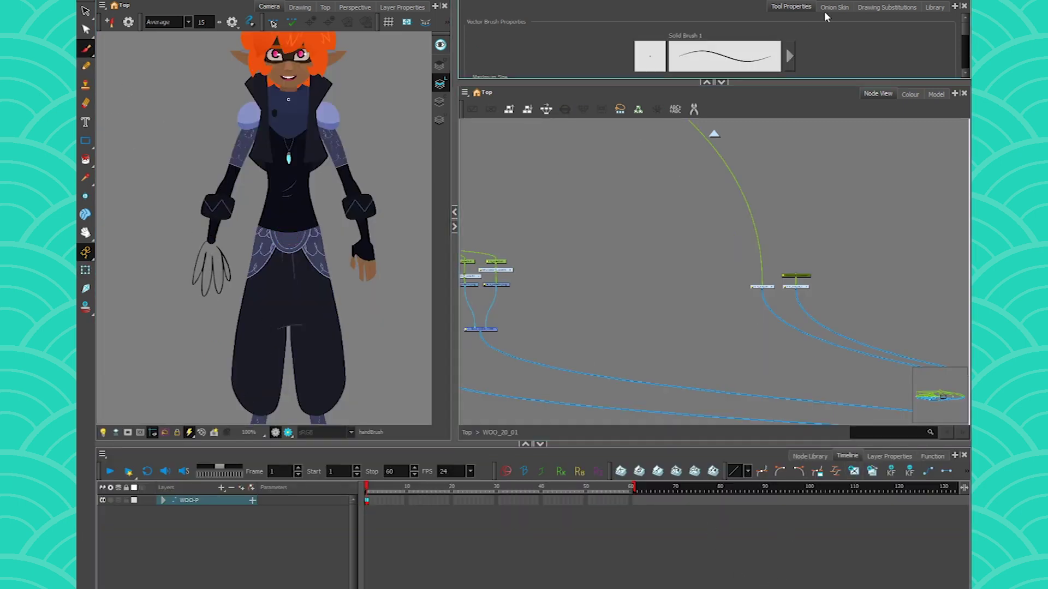
Browse hand drawings 2, 3 and 4 in the drawing substitutions, ending on drawing 5
left_click(887, 6)
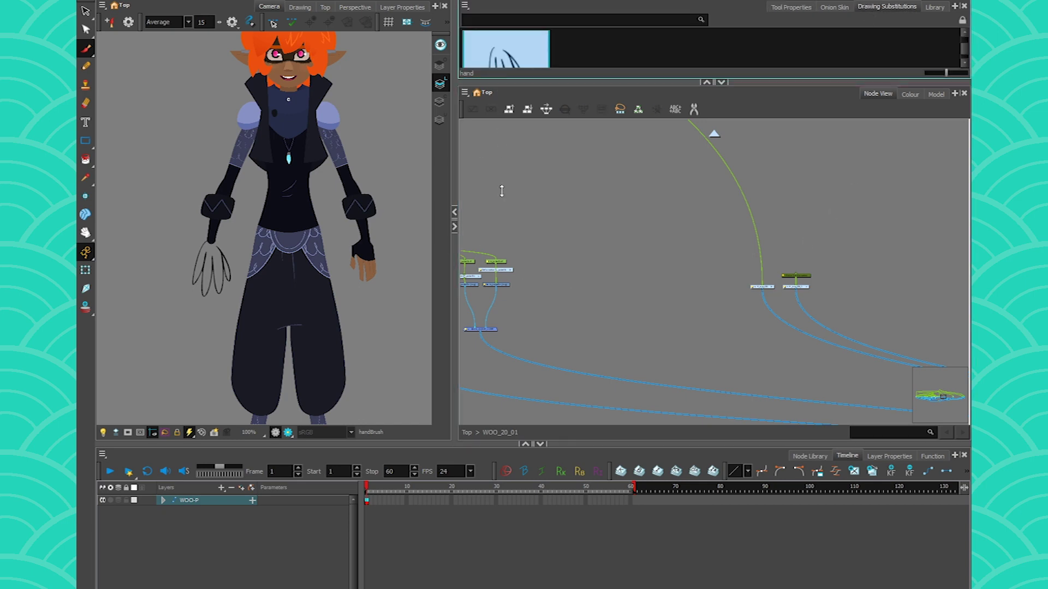
left_click_drag(497, 78, 497, 221)
left_click(709, 77)
left_click(780, 76)
left_click(856, 76)
left_click(485, 186)
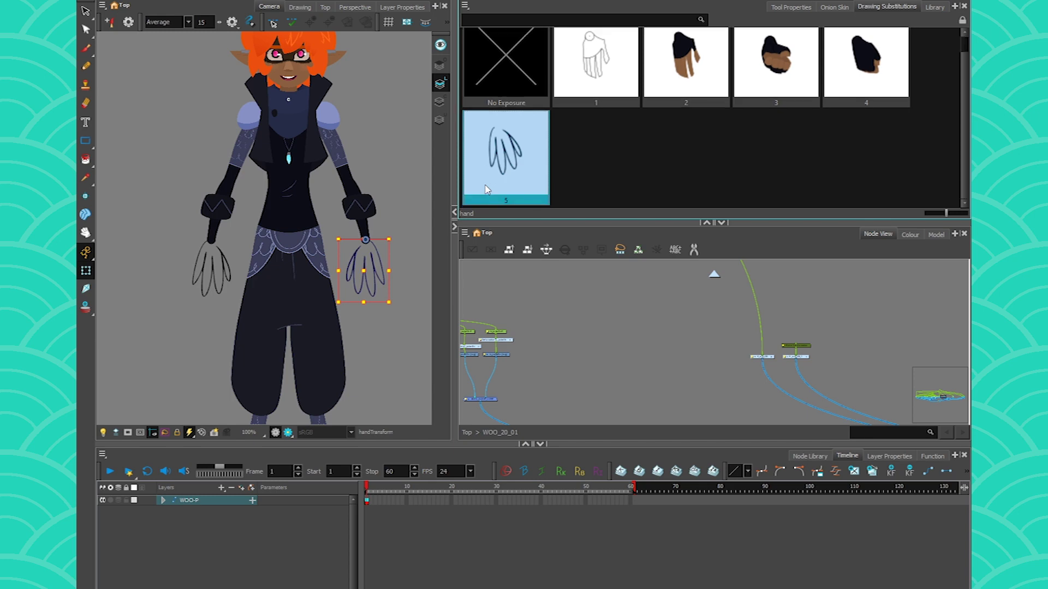
Show the deformation chain of the cote drawing inside the F_arm_GR group and select its control point near the elbow
left_click(706, 223)
scroll(769, 254, "up", 3)
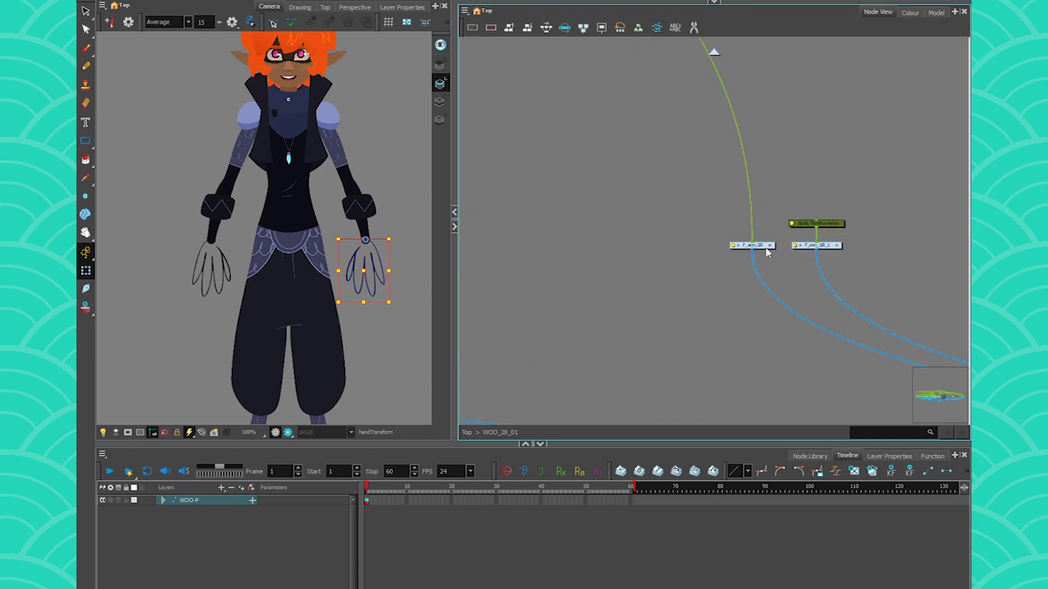
left_click(769, 245)
scroll(210, 233, "up", 2)
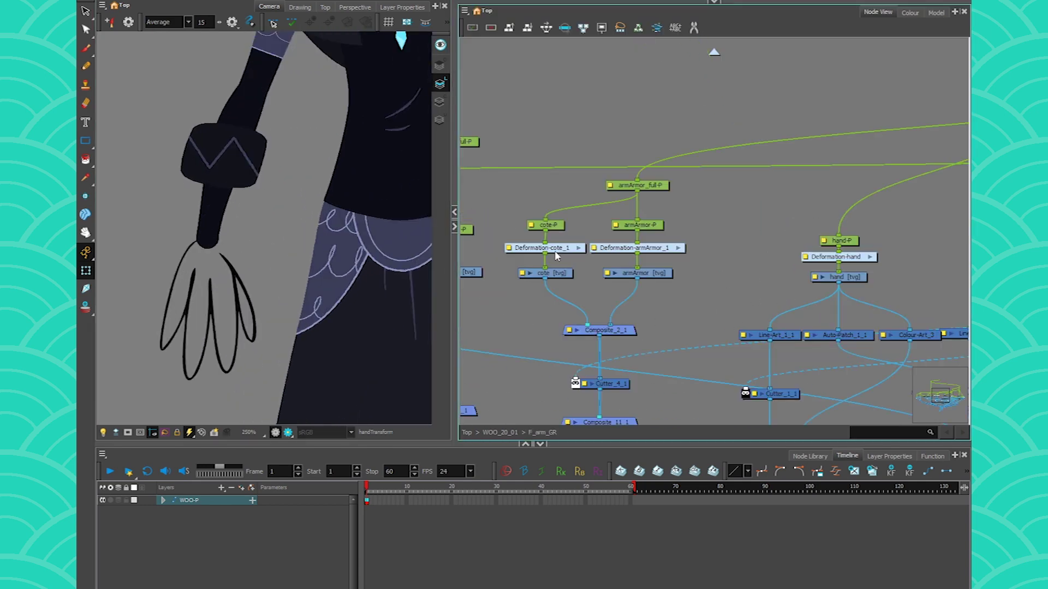
left_click(545, 272)
left_click_drag(297, 54, 283, 229)
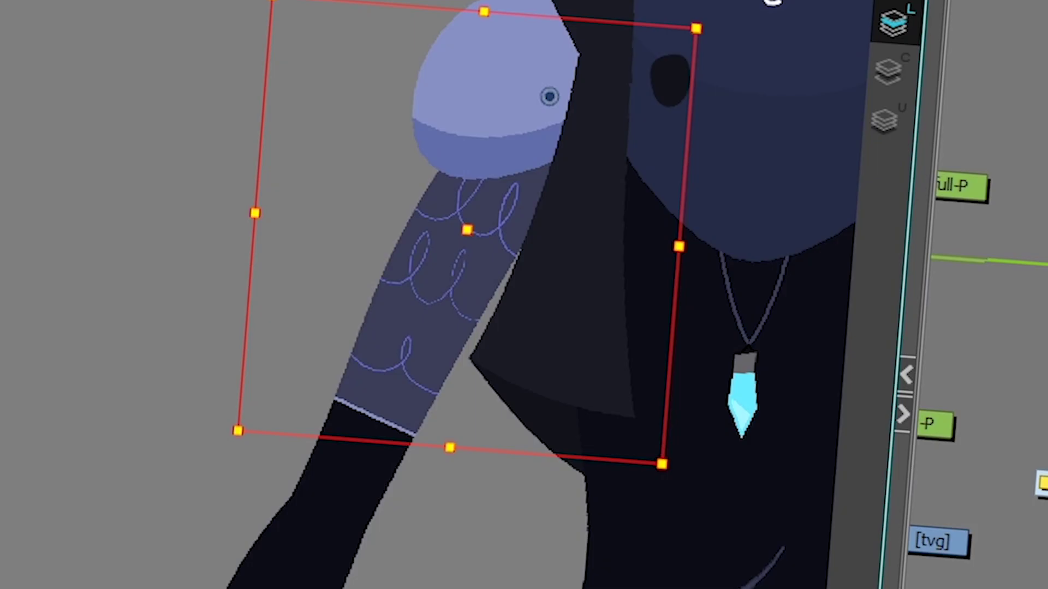
key("shift+F11")
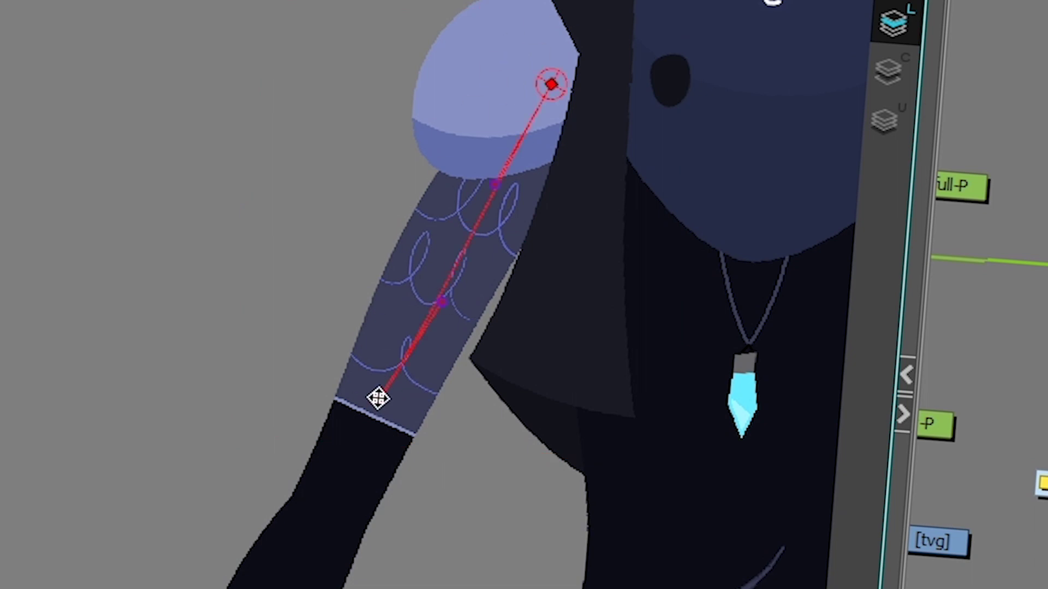
left_click(377, 401)
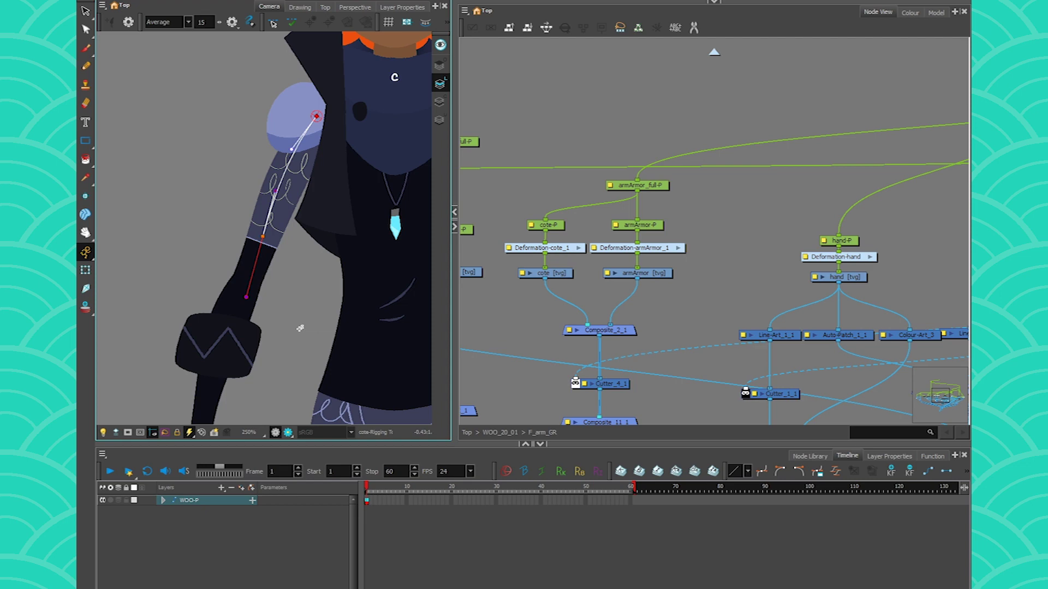
Clone the F_arm_GR group in the WOO_20_01 network with the Drawings Only option
left_click(500, 432)
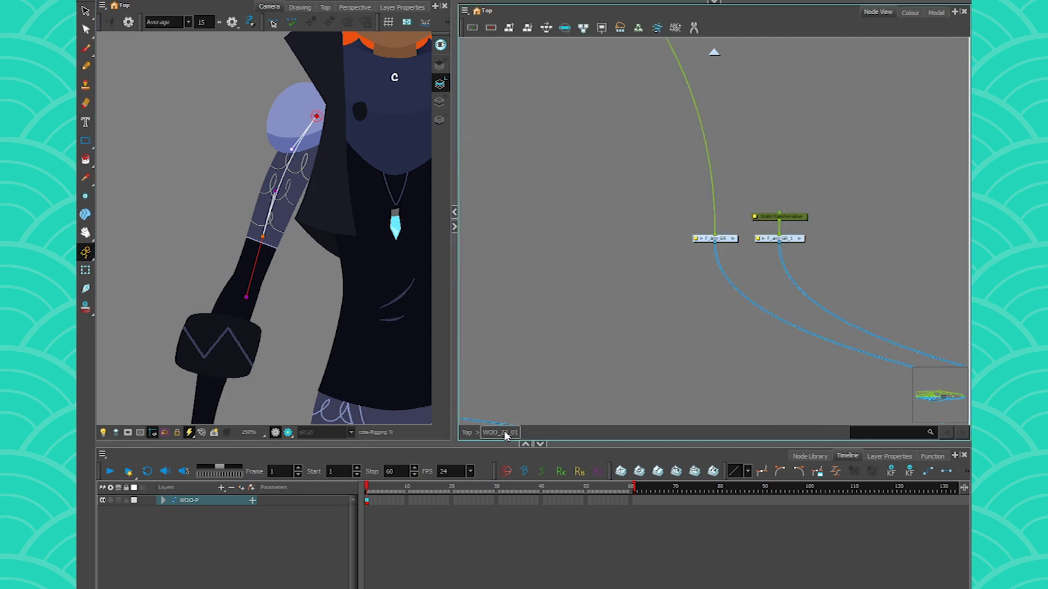
left_click(720, 241)
left_click(465, 10)
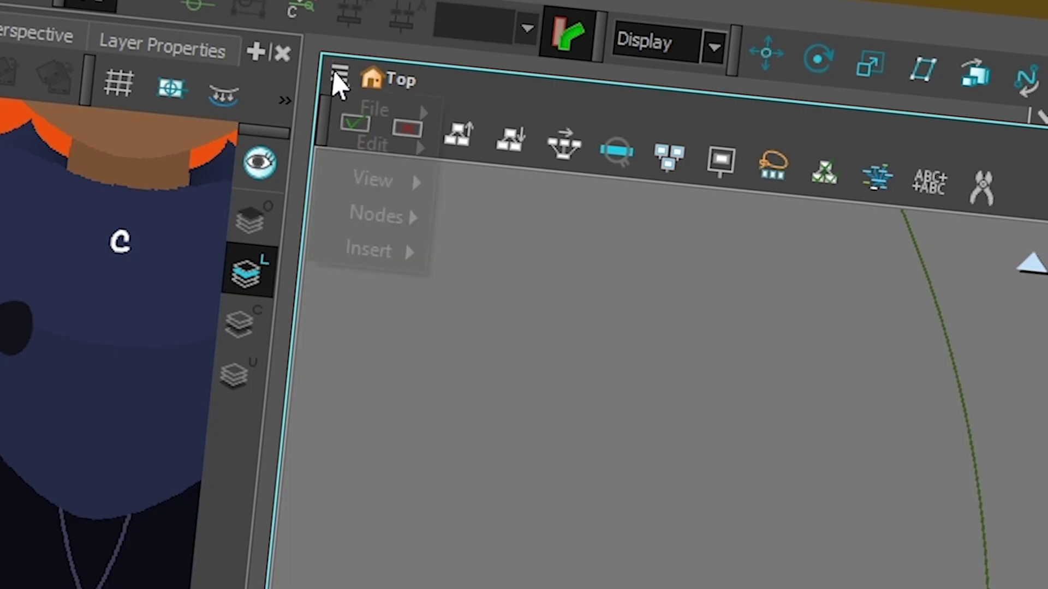
mouse_move(469, 69)
mouse_move(429, 224)
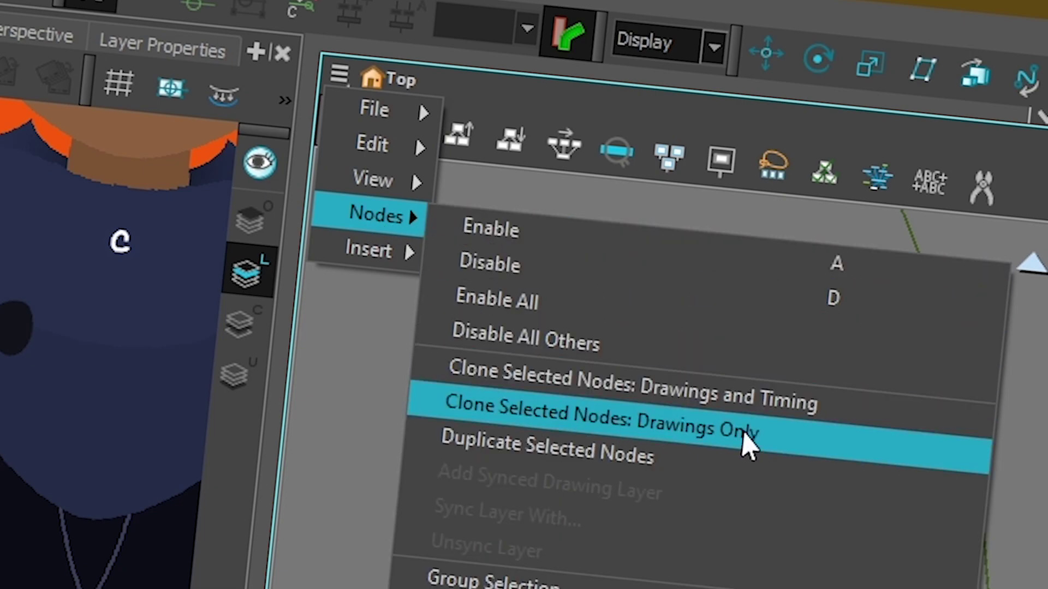
left_click(743, 436)
key("ctrl+v")
Replace the F_arm_GR_1 group under the Static-Transformation node with the cloned F_arm_GR_2 group
left_click_drag(658, 130, 789, 259)
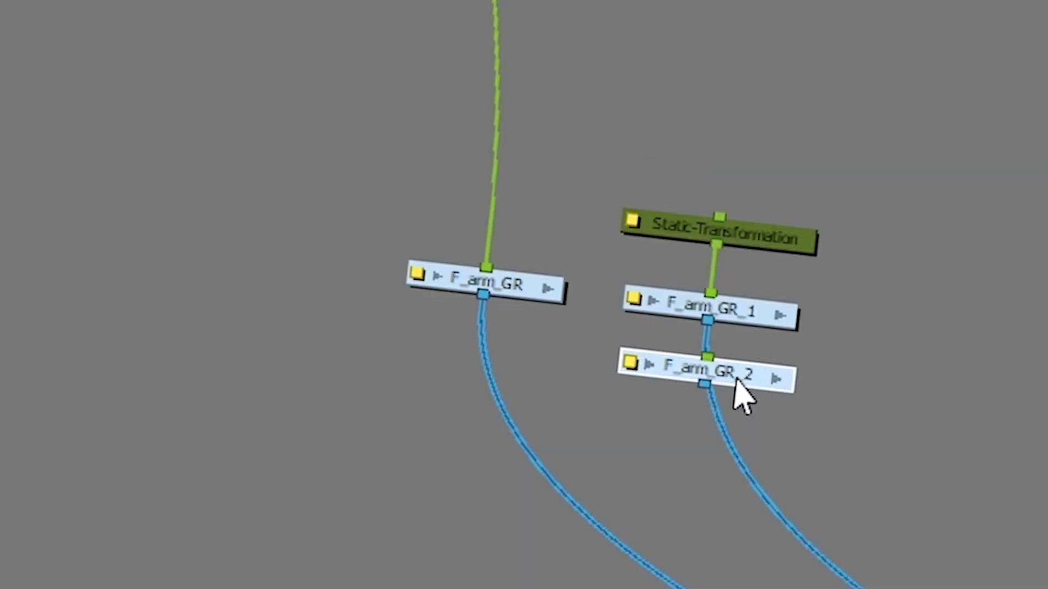
left_click_drag(737, 389, 729, 308)
left_click(771, 308)
key("Delete")
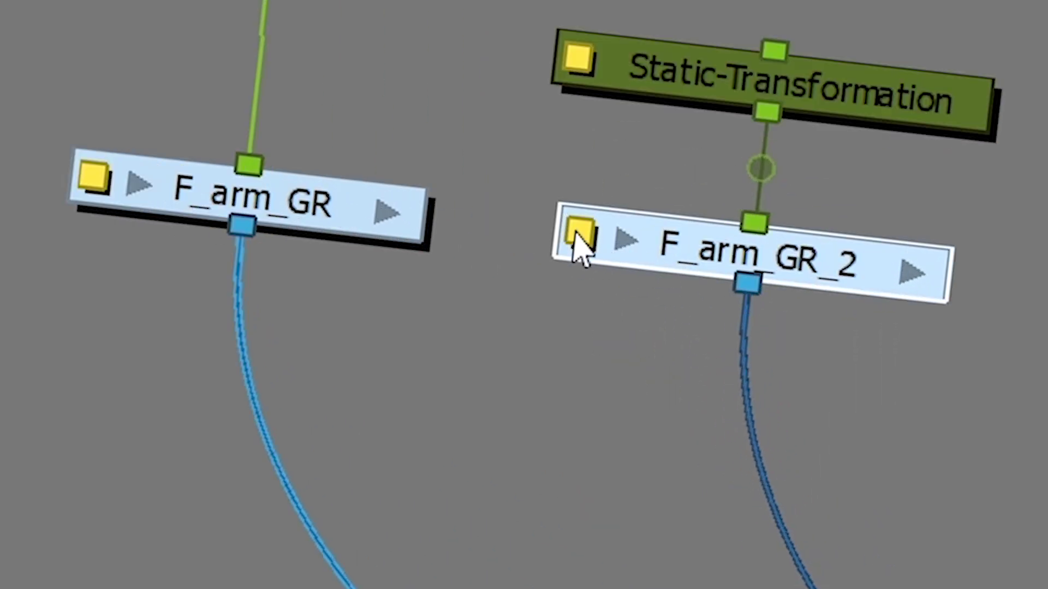
Rename the F_arm_GR_2 group as B_arm_GR
left_click(625, 362)
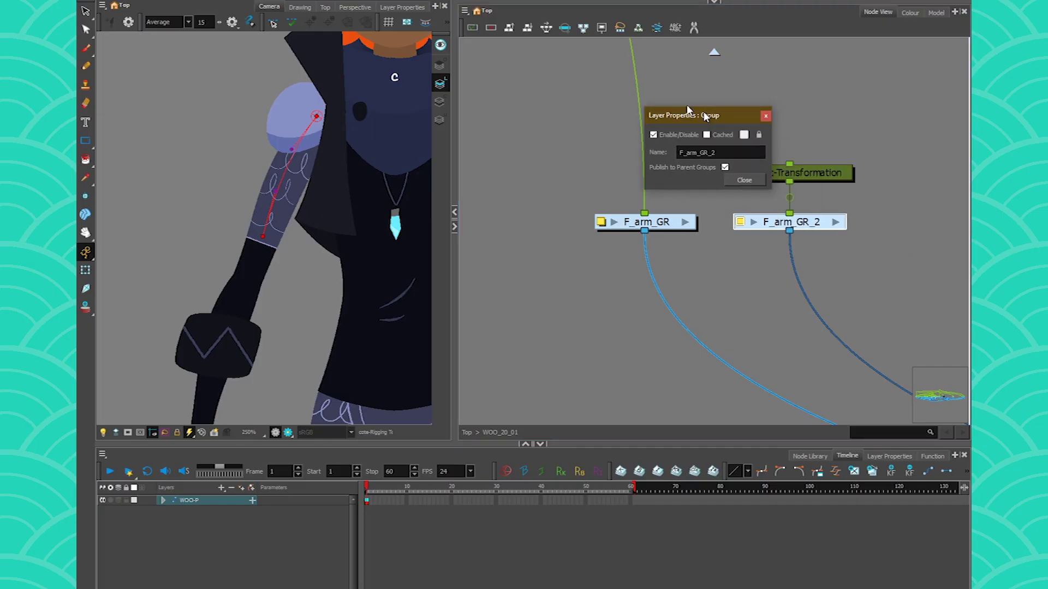
left_click_drag(694, 112, 543, 84)
left_click(574, 121)
left_click(573, 123)
key("BackSpace")
key("BackSpace")
left_click_drag(526, 123, 509, 125)
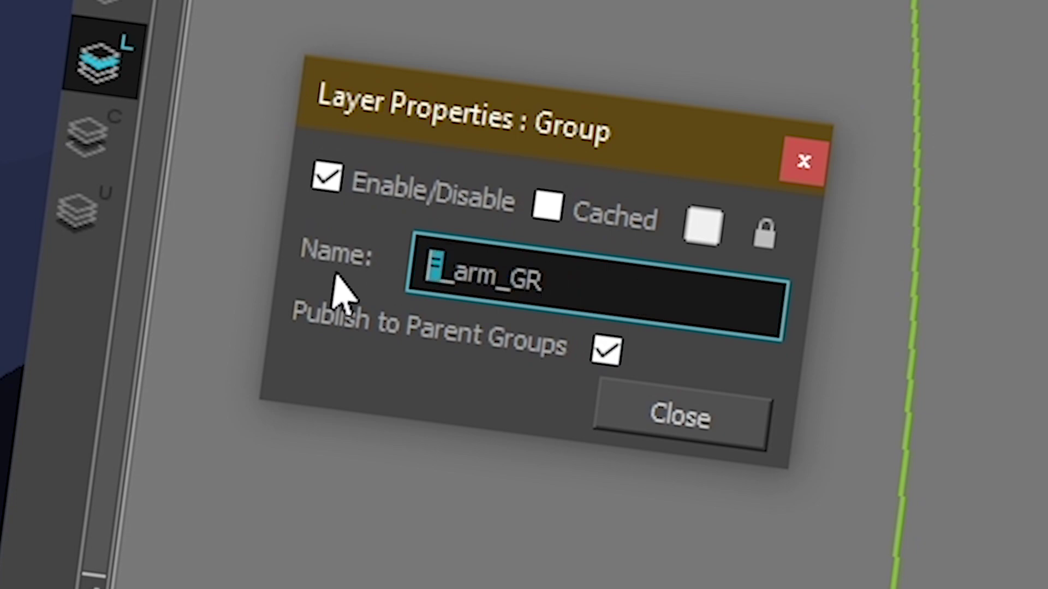
type("B")
left_click(681, 416)
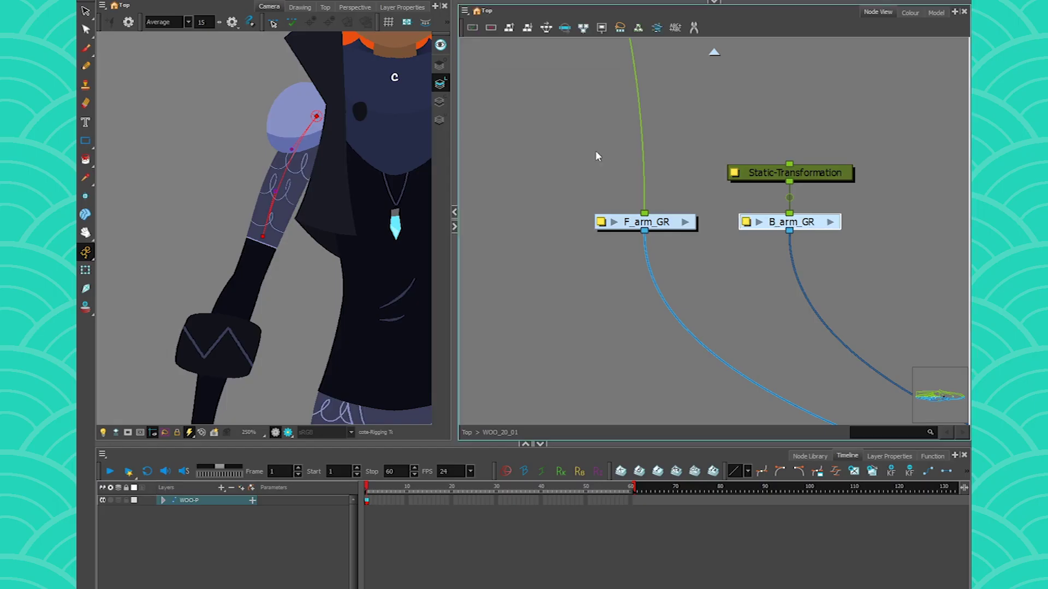
Select the upper arm of the mirrored B_arm_GR clone with the Transform tool
left_click_drag(386, 299, 260, 301)
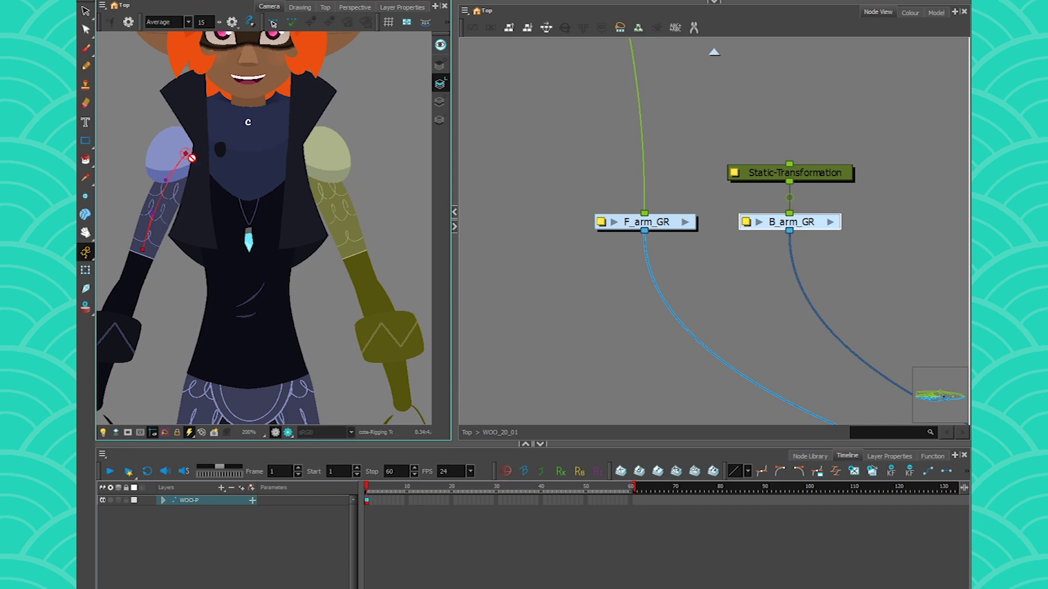
key("shift+t")
left_click(335, 211)
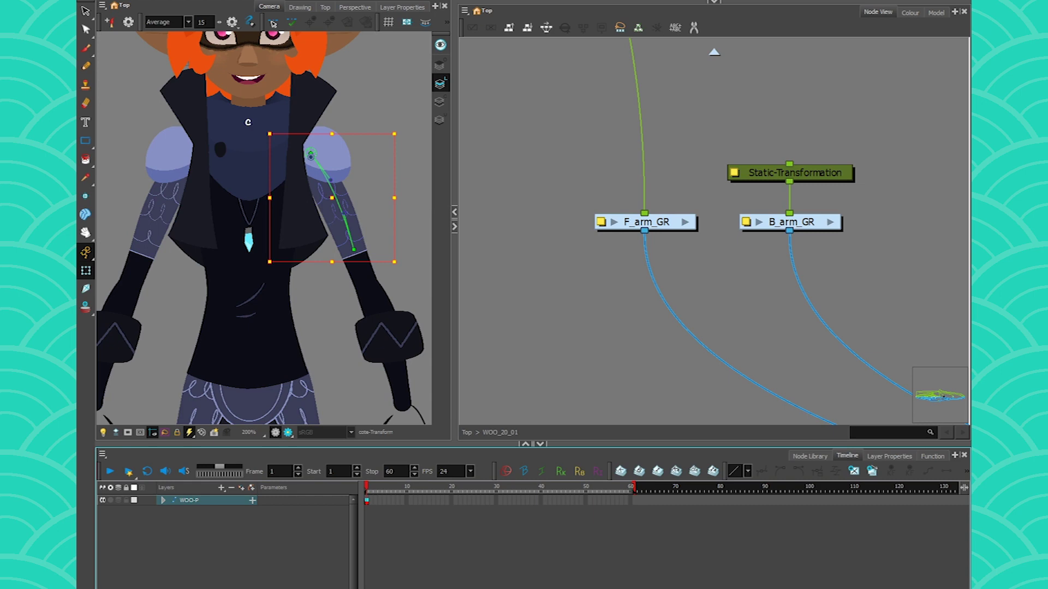
Compare the nodes inside the F_arm_GR and B_arm_GR groups and return to the WOO_20_01 network
left_click(685, 222)
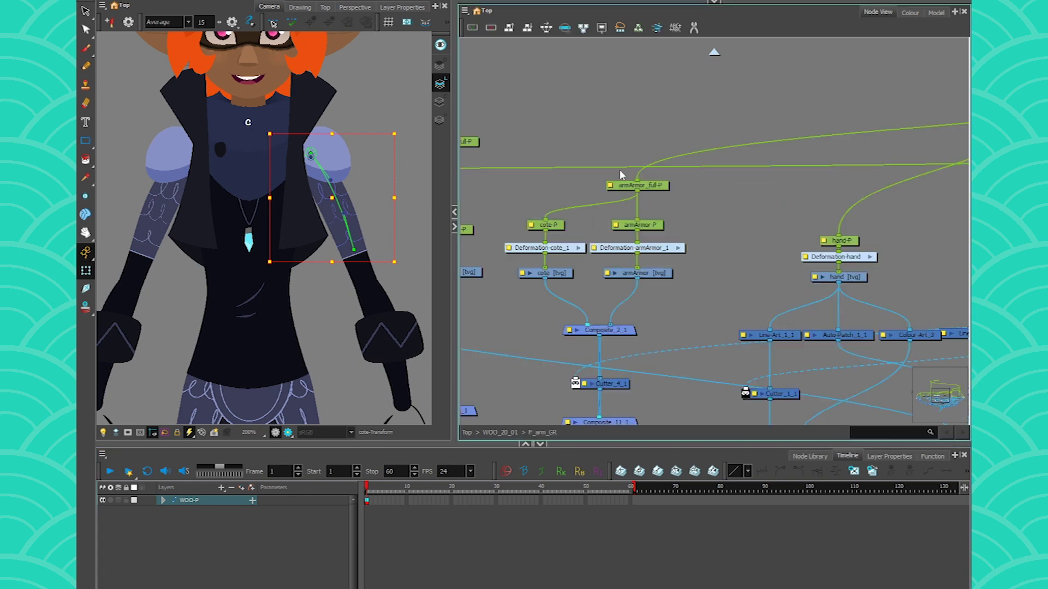
left_click(485, 432)
left_click(895, 239)
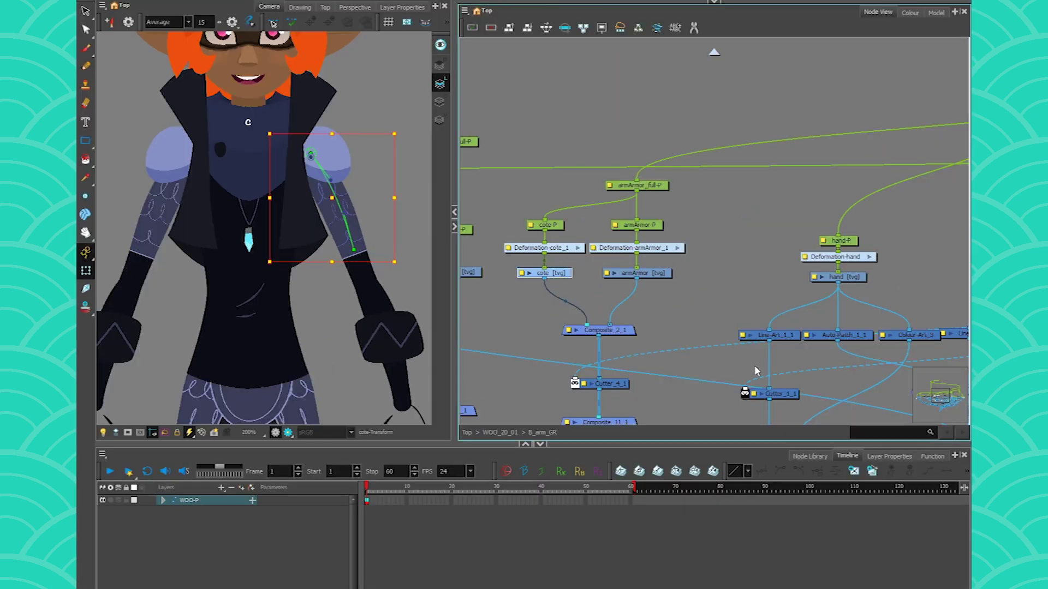
left_click(494, 432)
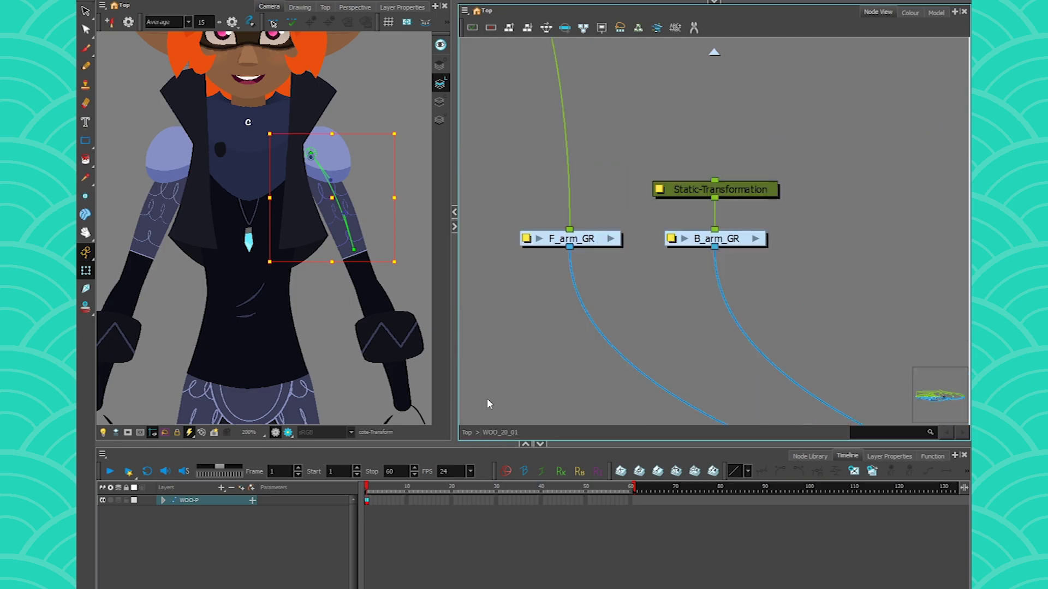
Clone the F_arm_GR group with the Drawings and Timing option
left_click(464, 10)
mouse_move(479, 58)
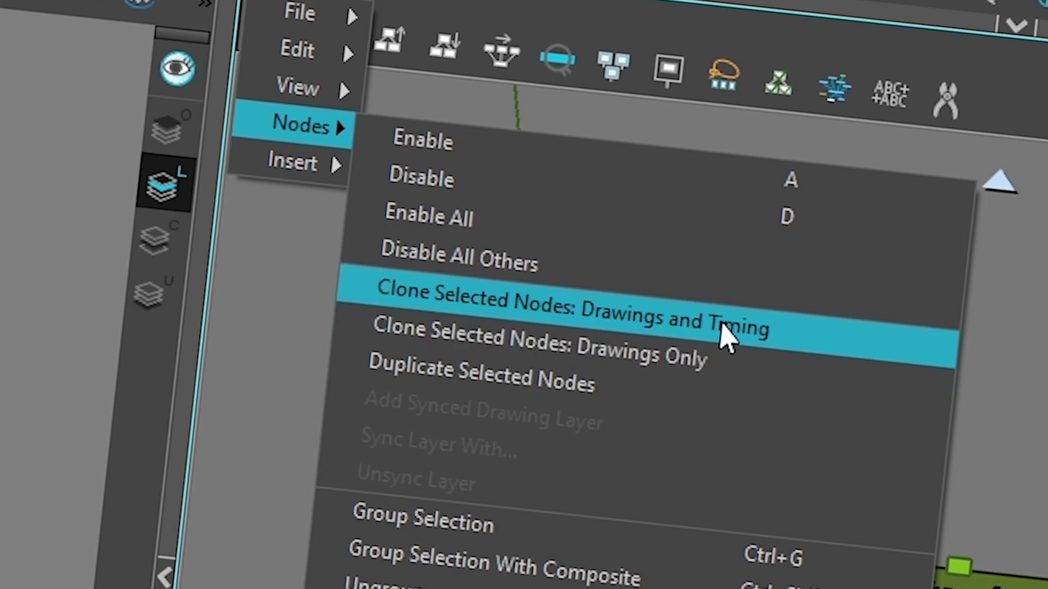
left_click(722, 325)
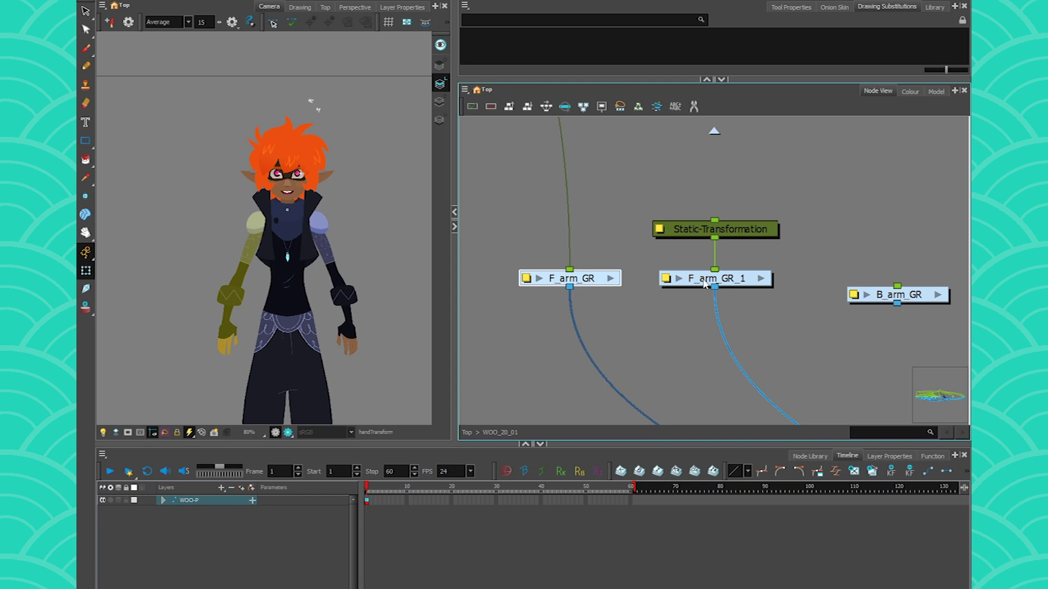
Test the timing clone by rotating the forearm across the waist and back, and dismiss the save reminder
left_click(338, 350)
left_click_drag(309, 362, 356, 352)
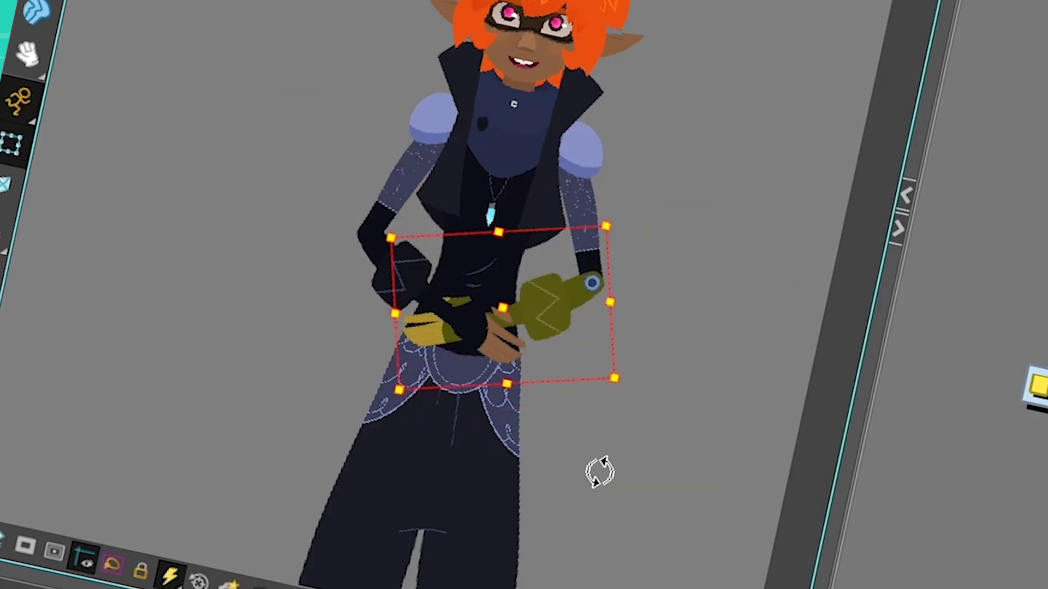
left_click_drag(599, 472, 668, 456)
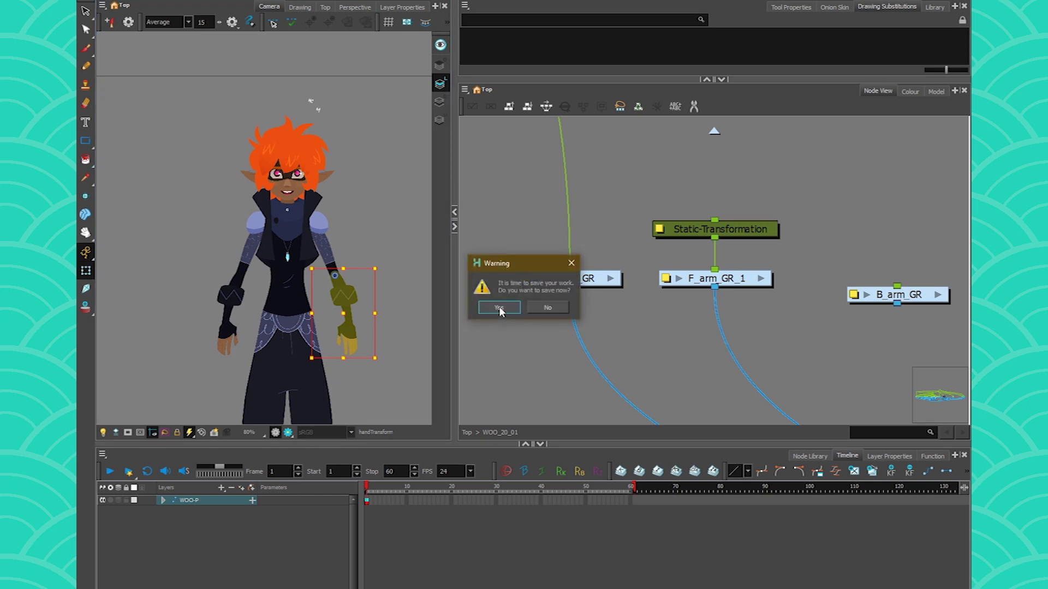
left_click(545, 305)
Delete the F_arm_GR_1 clone, the Static-Transformation node and the B_arm_GR group from the network
left_click(742, 280)
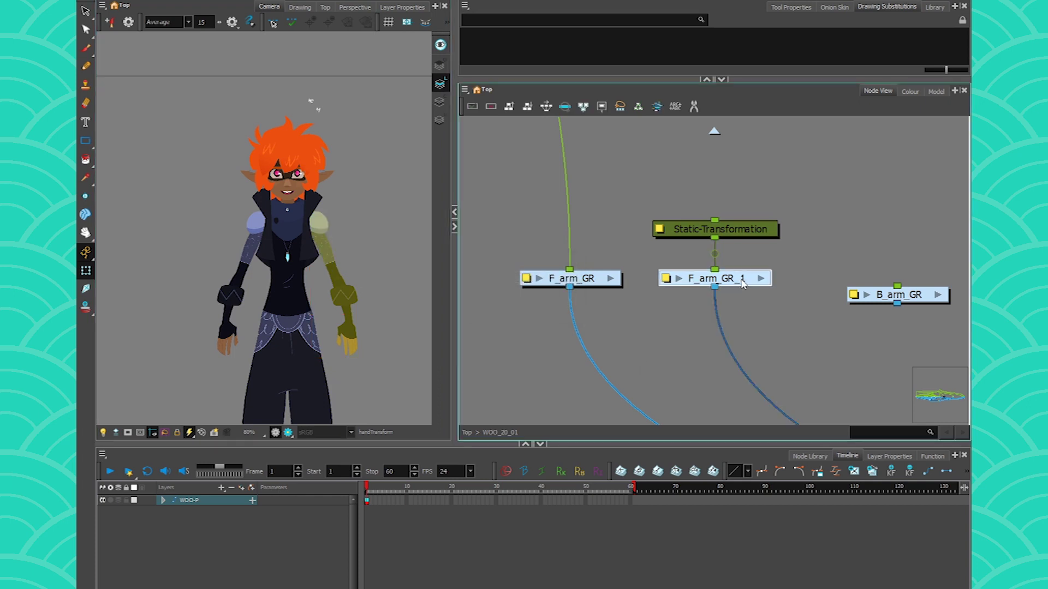
key("Delete")
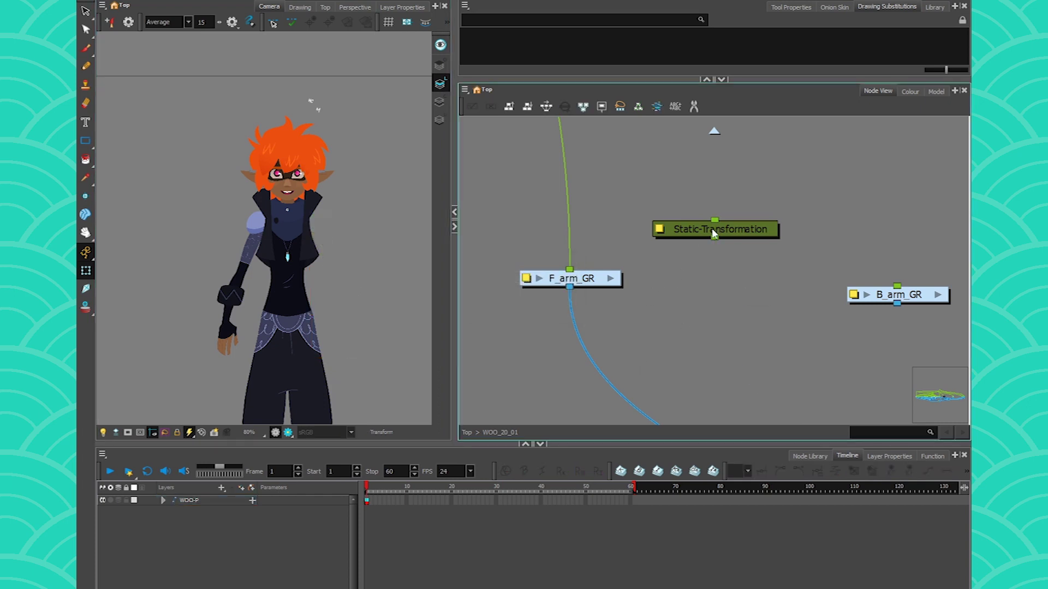
scroll(706, 231, "up", 5)
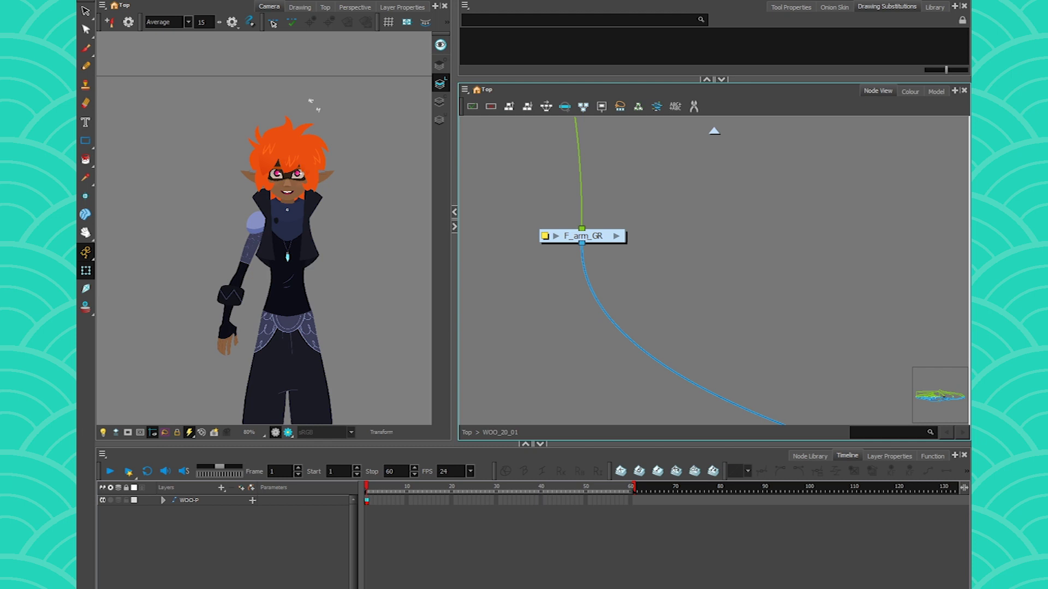
Widen the node view and examine the front arm's full node network
left_click(240, 276)
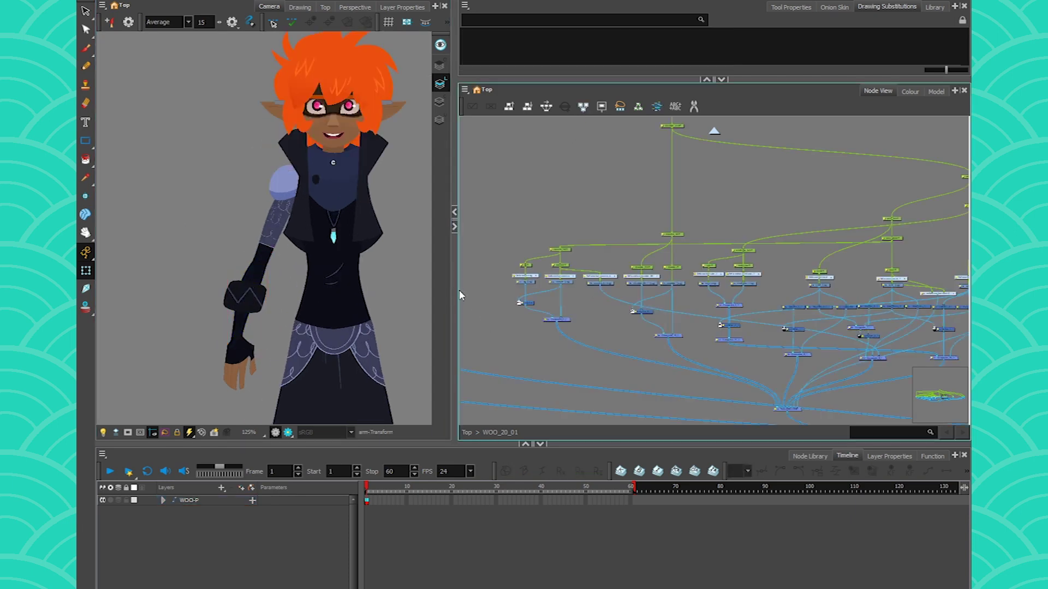
left_click_drag(457, 295, 426, 297)
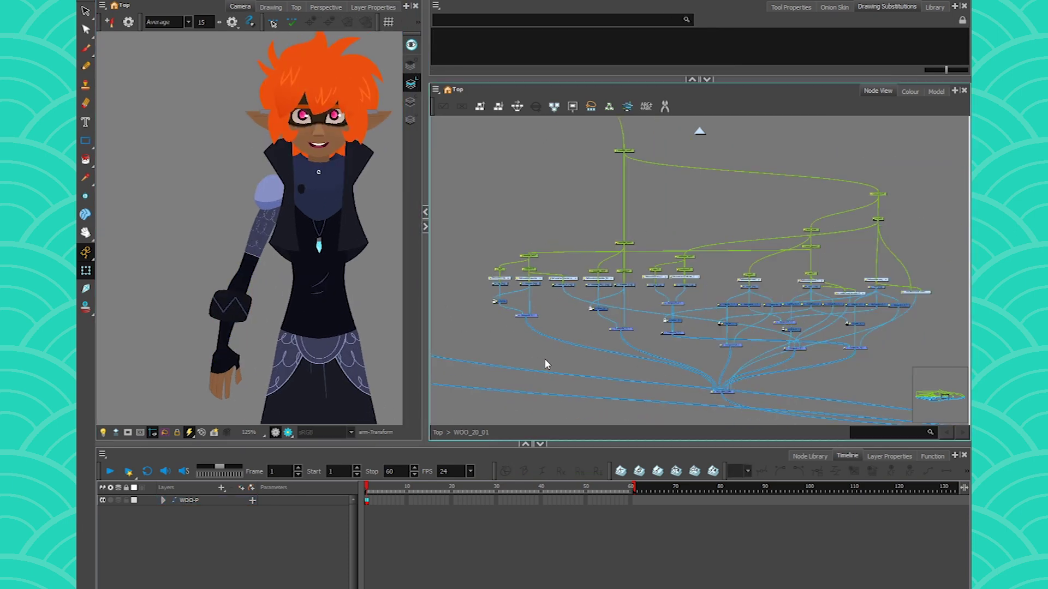
left_click_drag(529, 339, 517, 339)
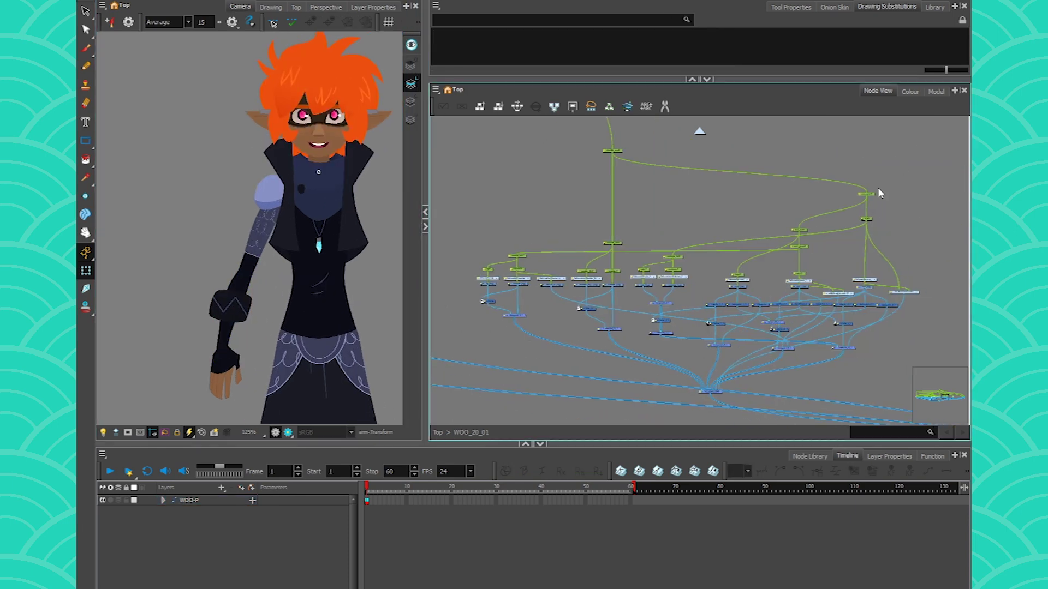
Select all of the front arm's nodes and group them
left_click_drag(920, 133, 470, 398)
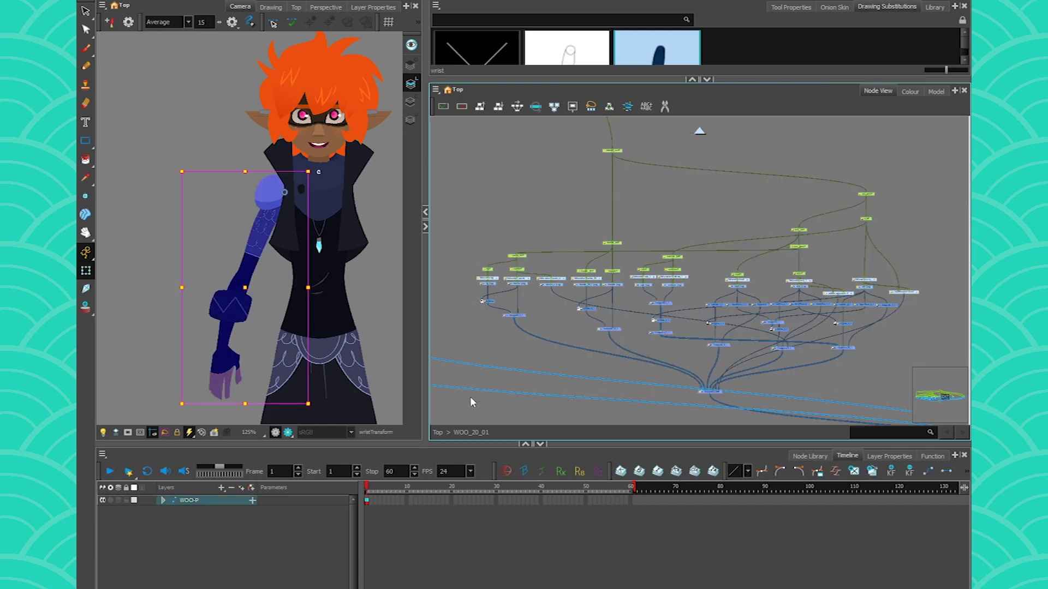
left_click(608, 106)
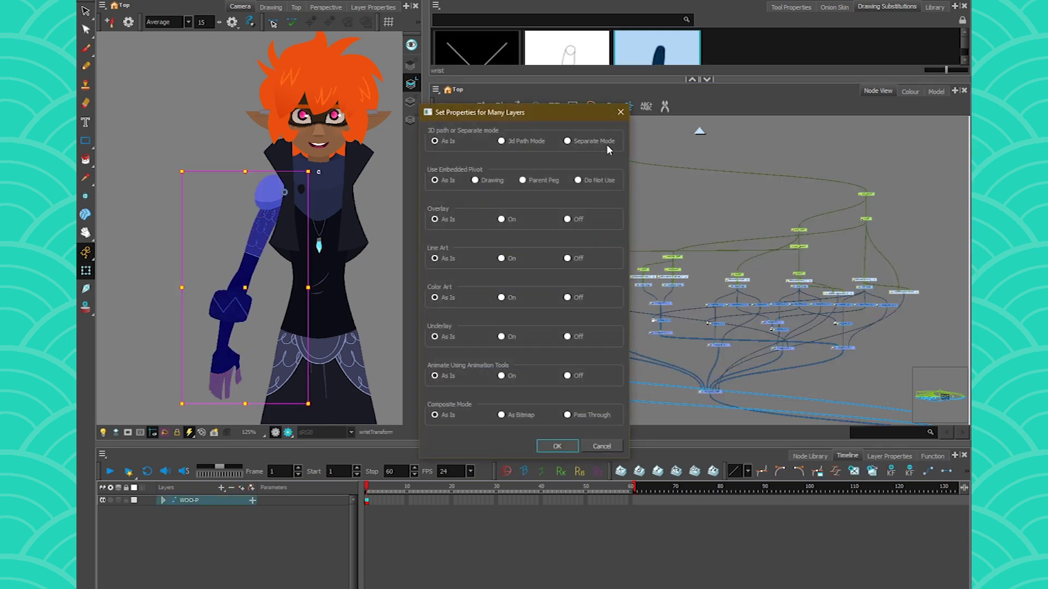
left_click(601, 447)
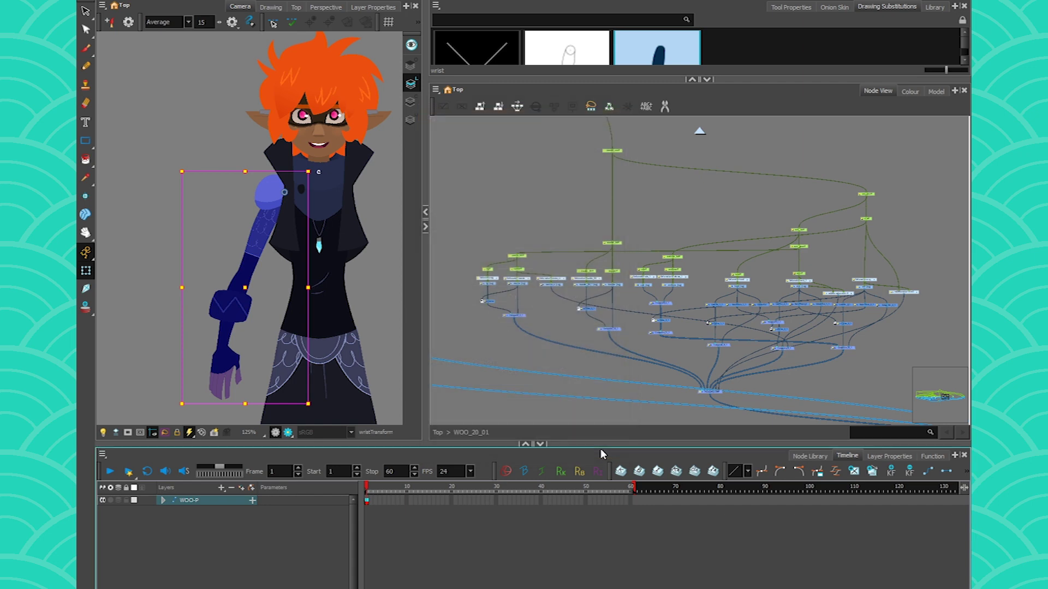
key("ctrl+g")
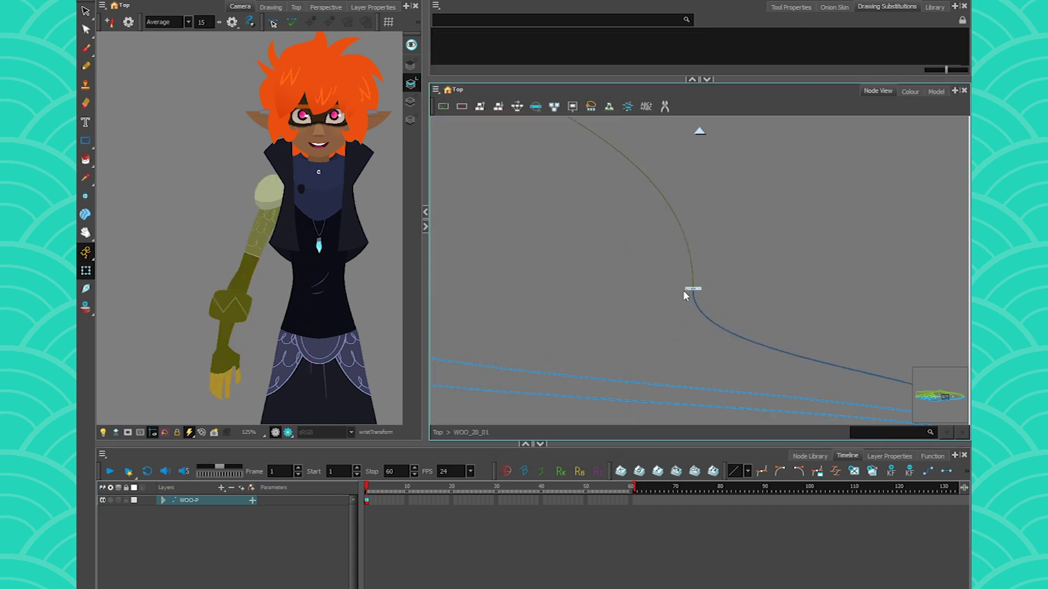
Rename the new front arm group as F_arm_GR
left_click_drag(694, 287, 682, 242)
scroll(683, 246, "up", 6)
left_click(655, 239)
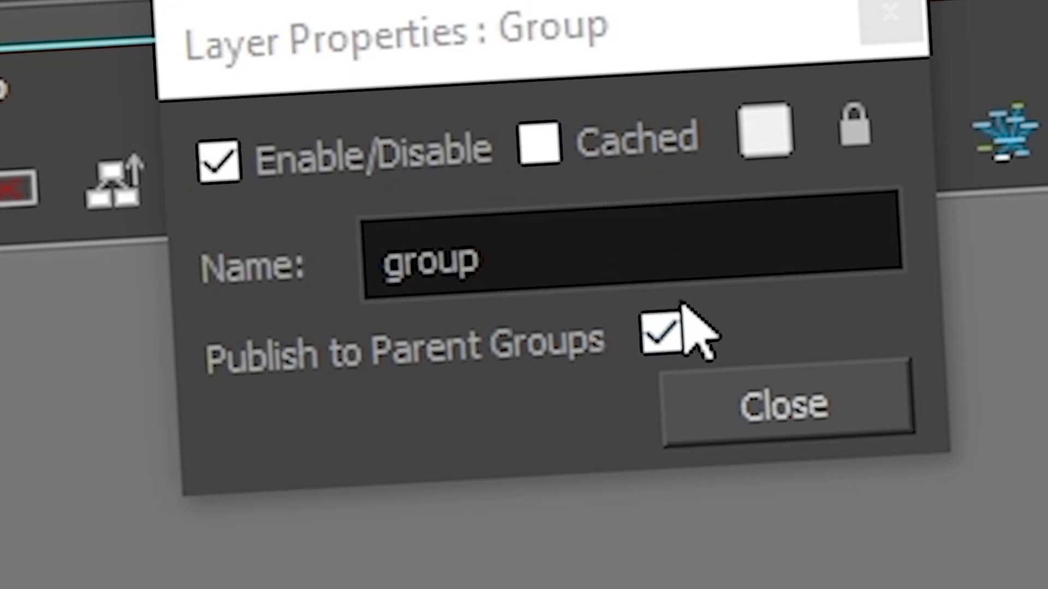
type("F_")
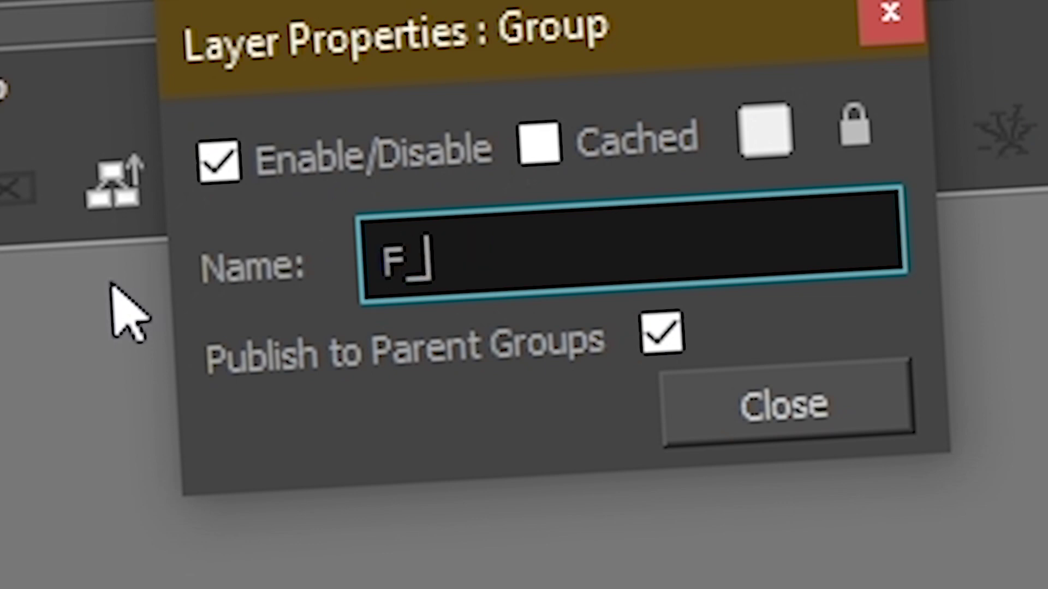
type("arm_GR")
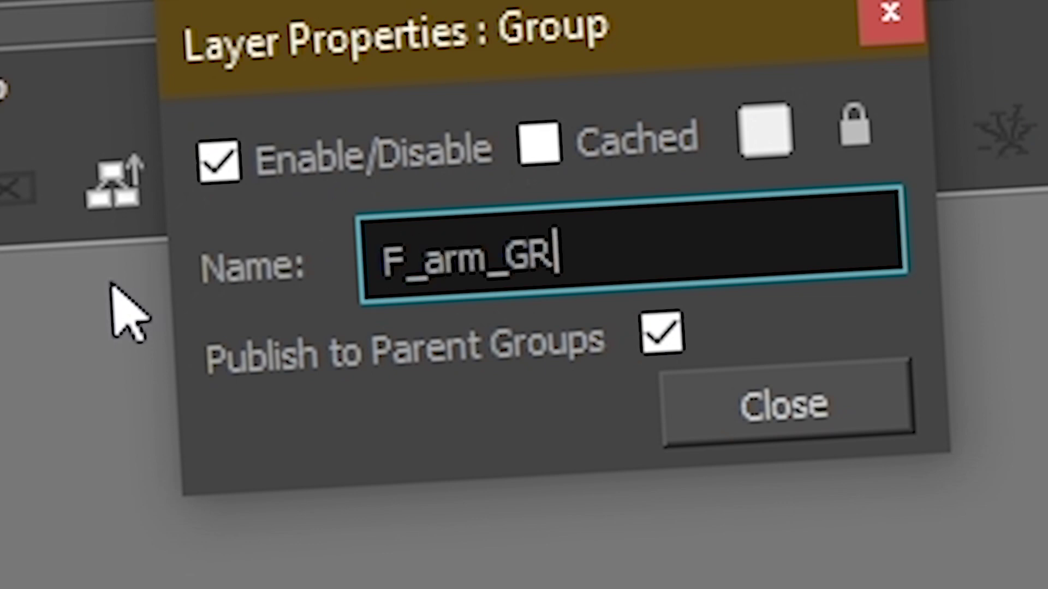
left_click(780, 406)
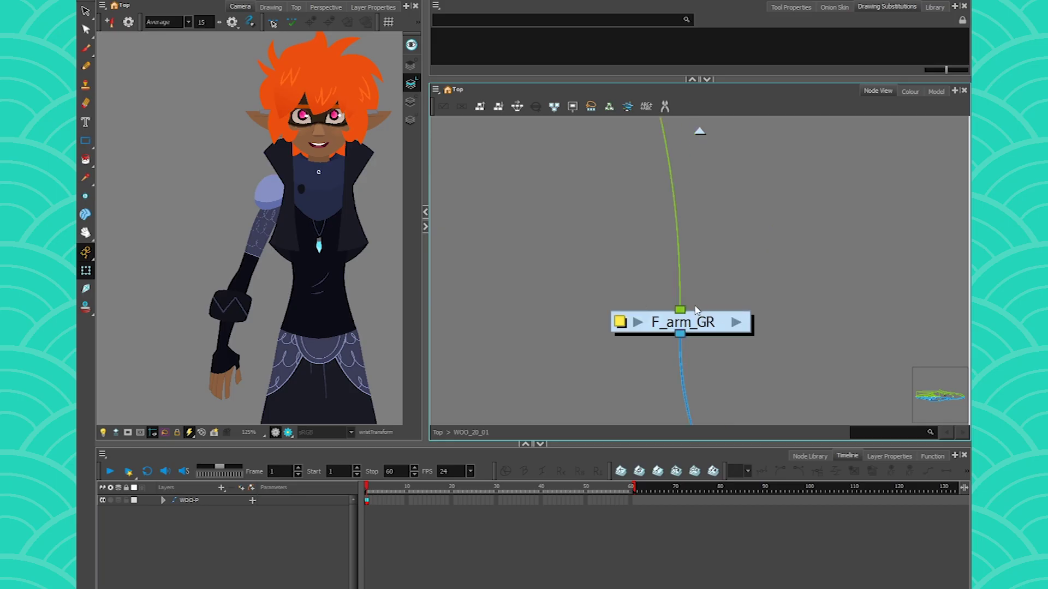
Enter the F_arm_GR group and duplicate its shoulder_arm-P peg directly beneath the original
double_click(741, 322)
left_click_drag(687, 182, 647, 344)
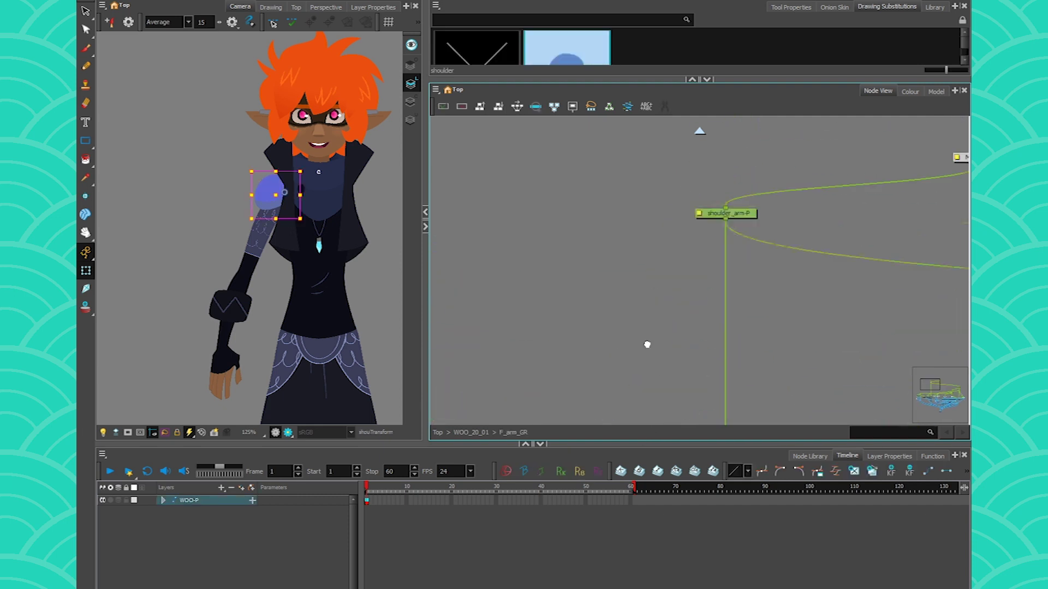
left_click_drag(731, 179, 509, 274)
left_click(515, 307)
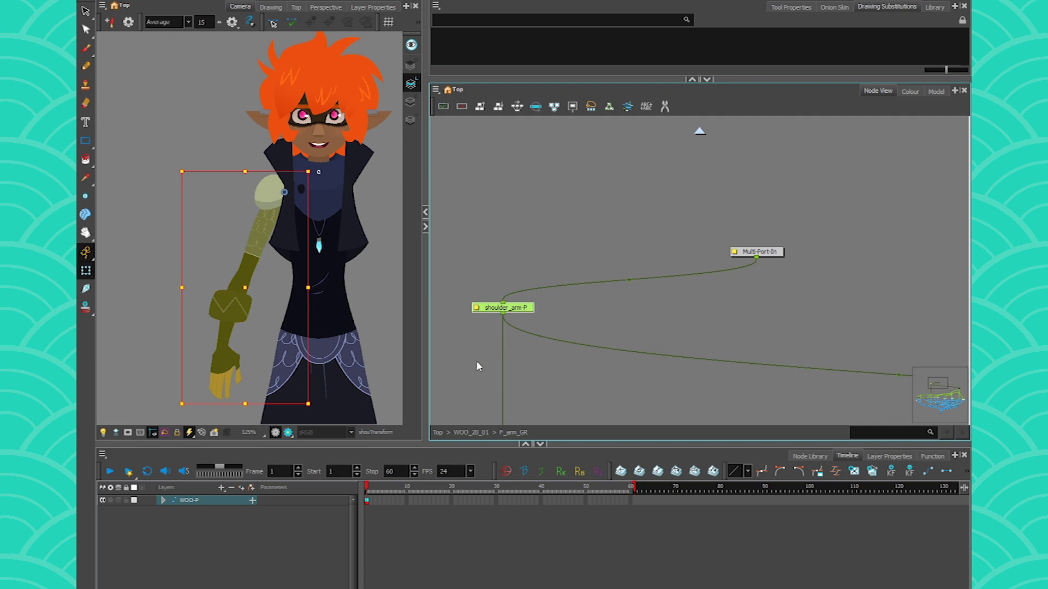
key("ctrl+v")
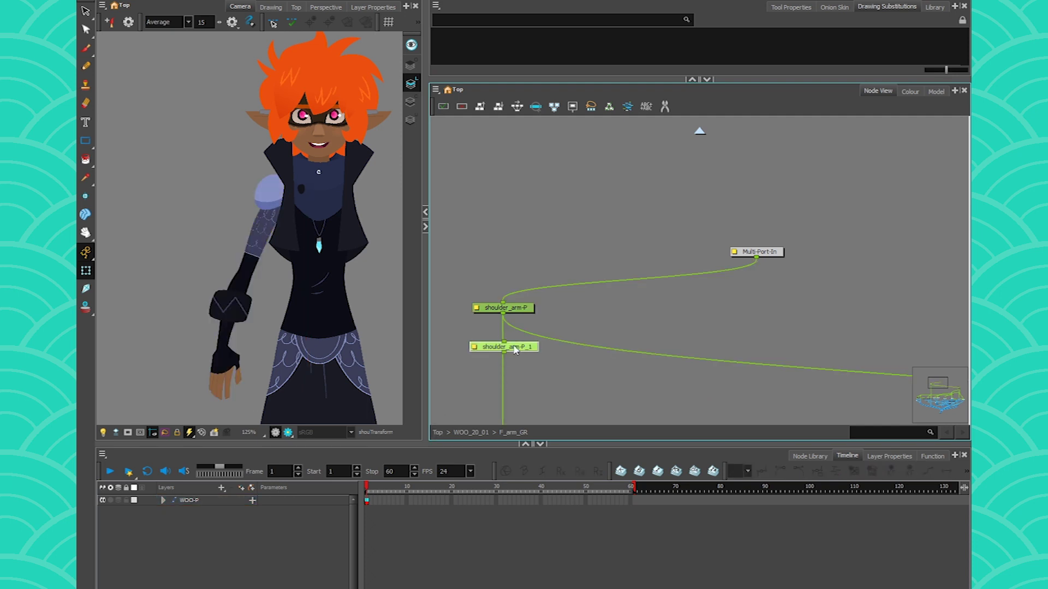
Move the duplicated shoulder peg out of the group and insert it above F_arm_GR in the parent network
left_click_drag(514, 346, 515, 273)
key("Delete")
left_click(468, 432)
key("ctrl+v")
left_click_drag(758, 246, 725, 199)
scroll(675, 208, "down", 2)
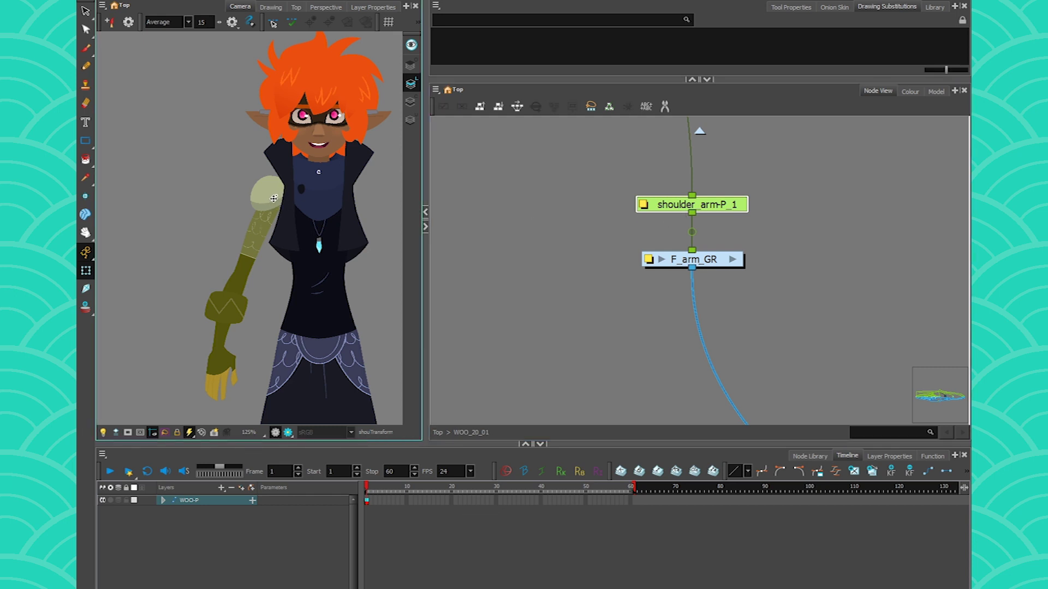
Test selecting the front arm in the camera view by stepping up its peg hierarchy to the shoulder, then deselect it
left_click(709, 262)
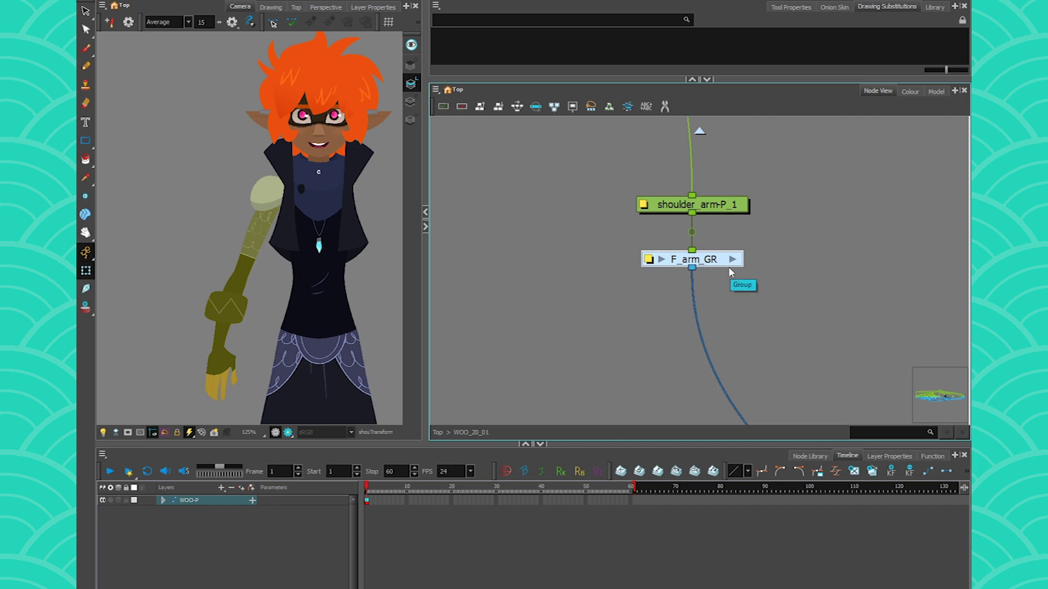
left_click(221, 334)
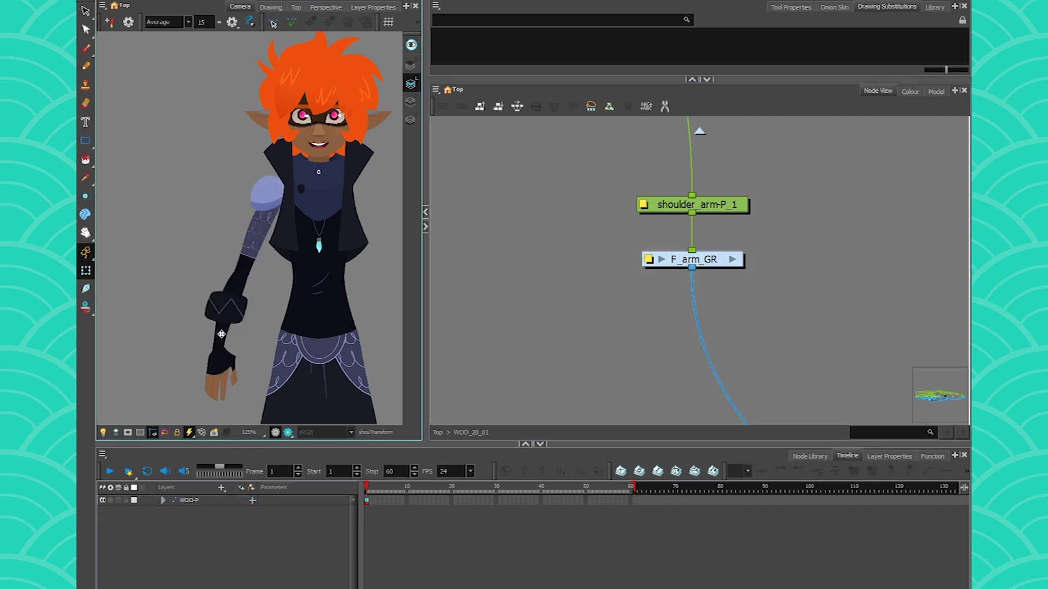
key("b")
key("b")
key("b")
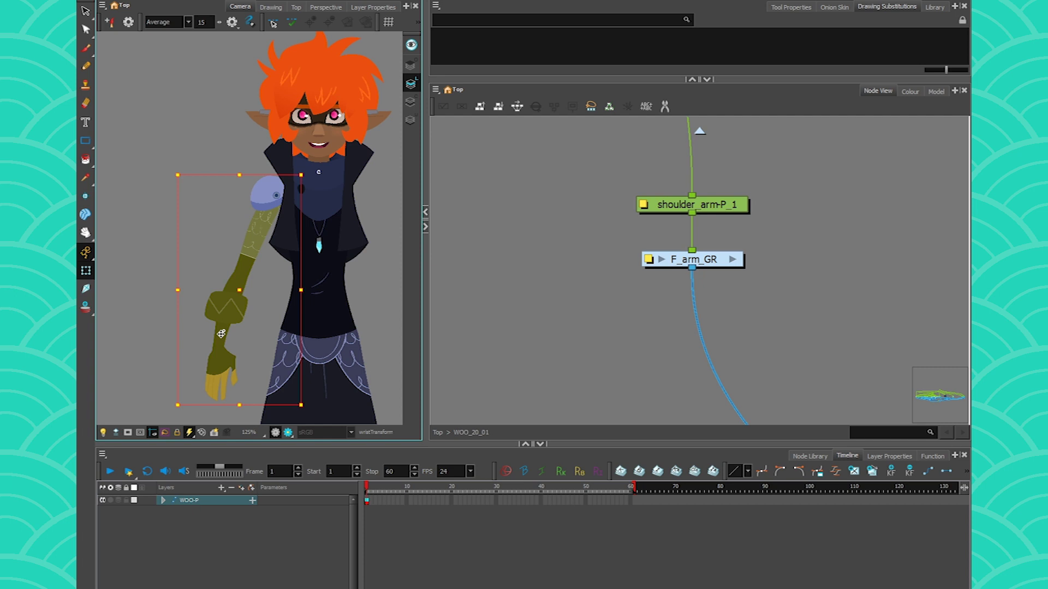
key("b")
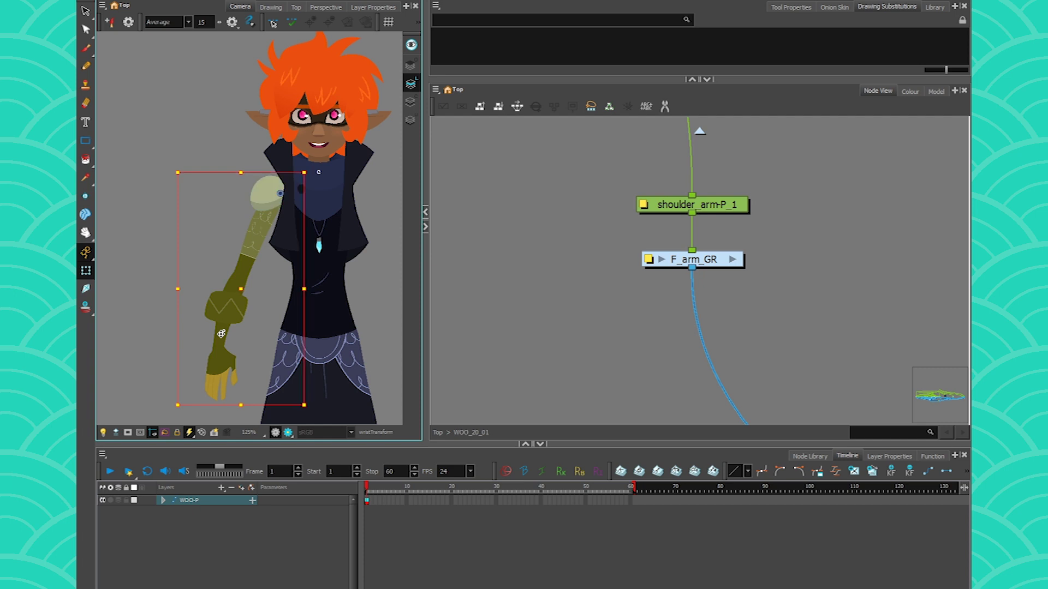
key("b")
key("b")
left_click(663, 330)
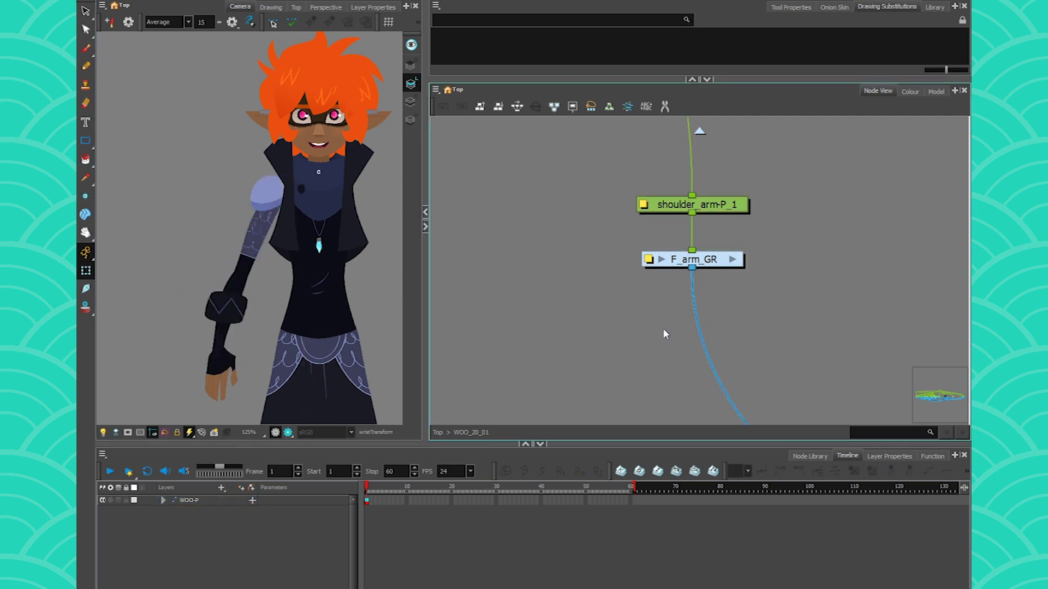
Try duplicating the F_arm_GR group with a plain copy and paste, and delete the copy
left_click(687, 263)
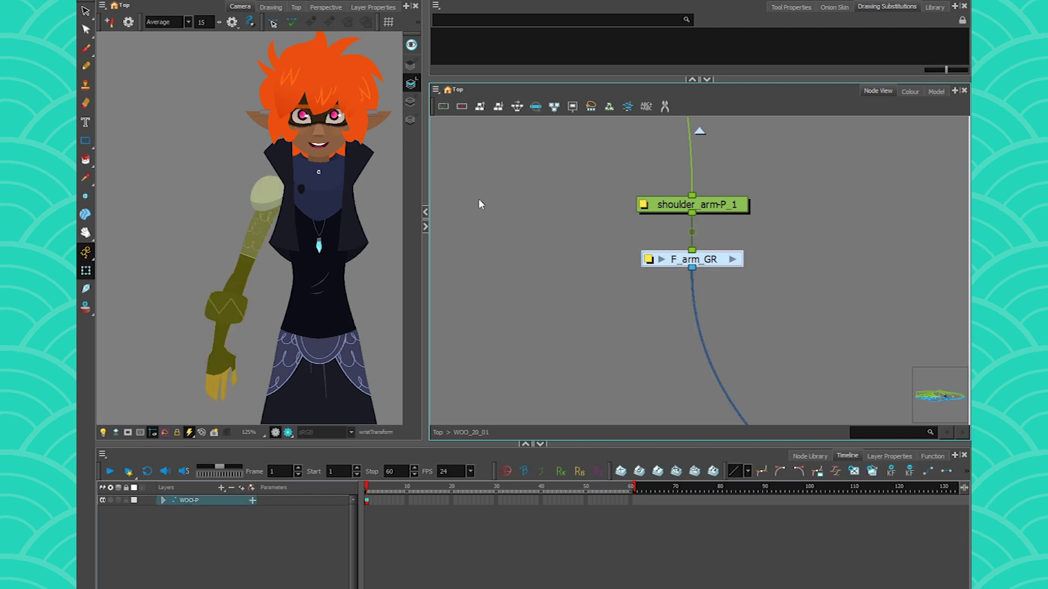
key("ctrl+v")
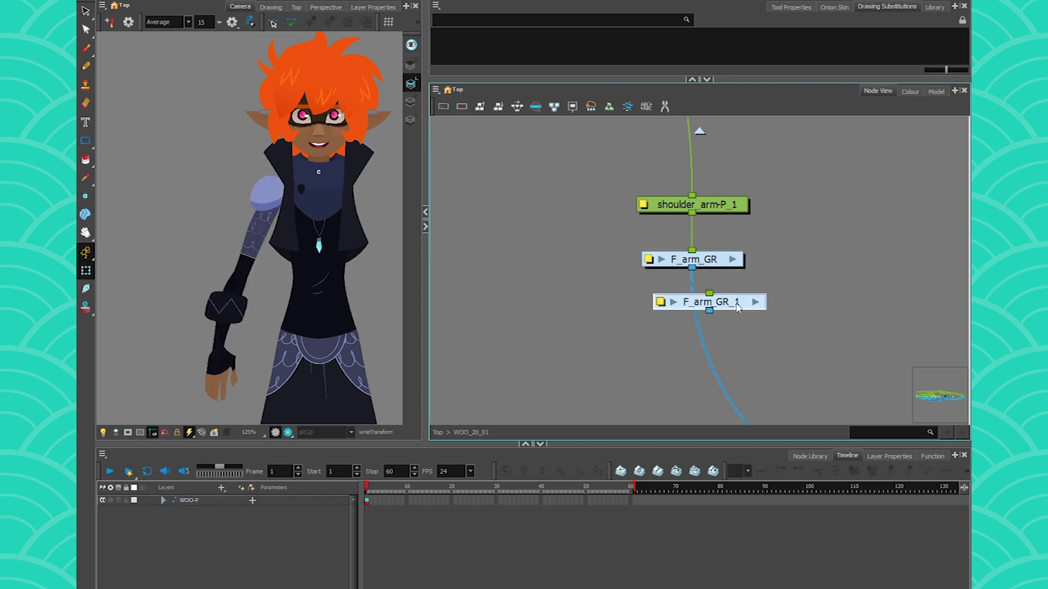
mouse_move(716, 311)
left_mouse_down()
mouse_move(757, 308)
mouse_move(716, 312)
left_mouse_up()
key("Delete")
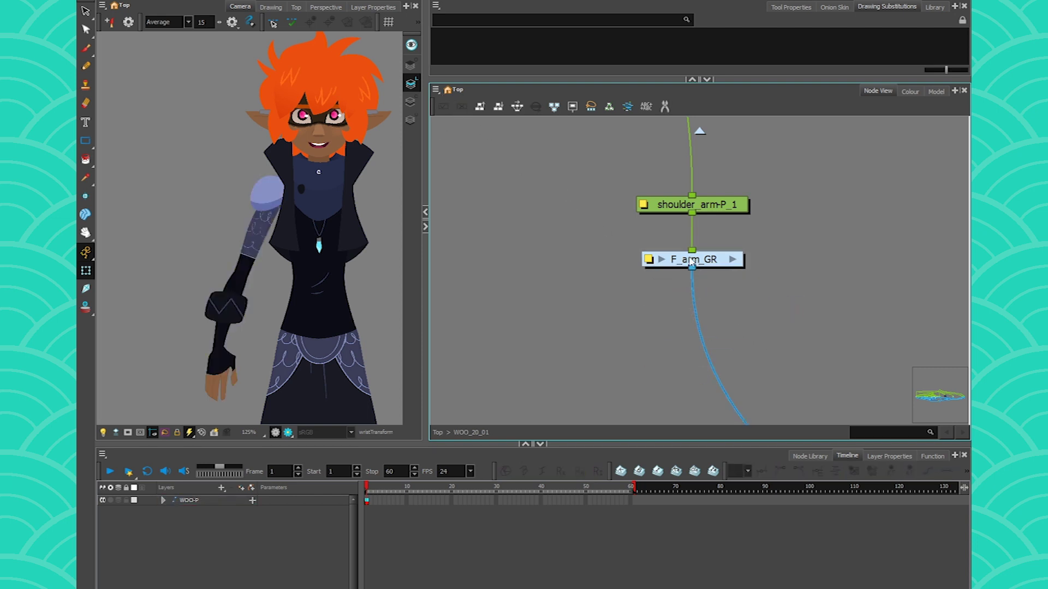
Clone the F_arm_GR group with the Drawings Only option and place the clone beside the original
left_click(704, 260)
left_click(436, 90)
mouse_move(453, 138)
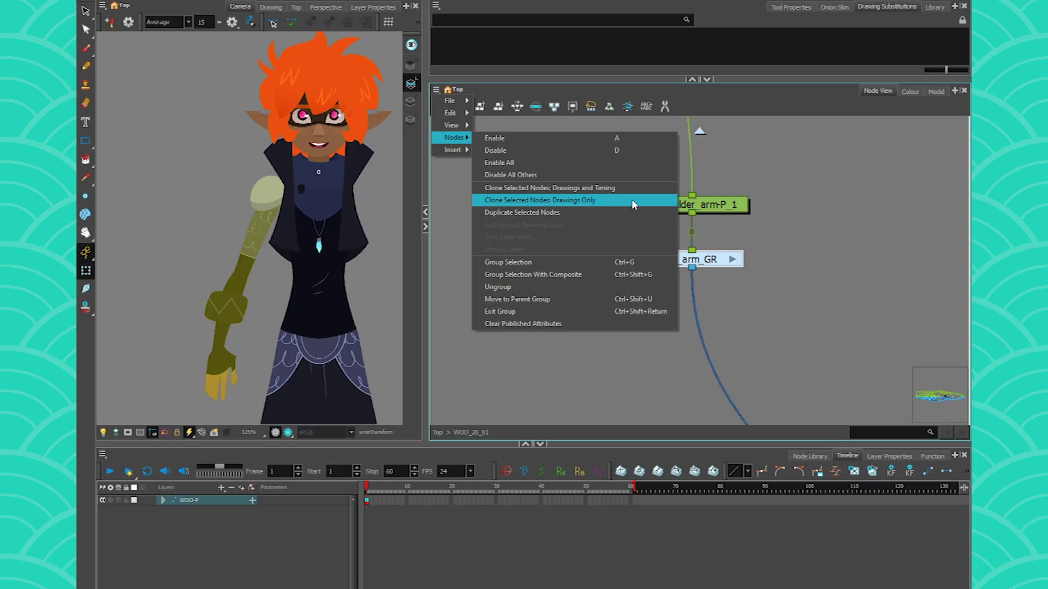
left_click(922, 327)
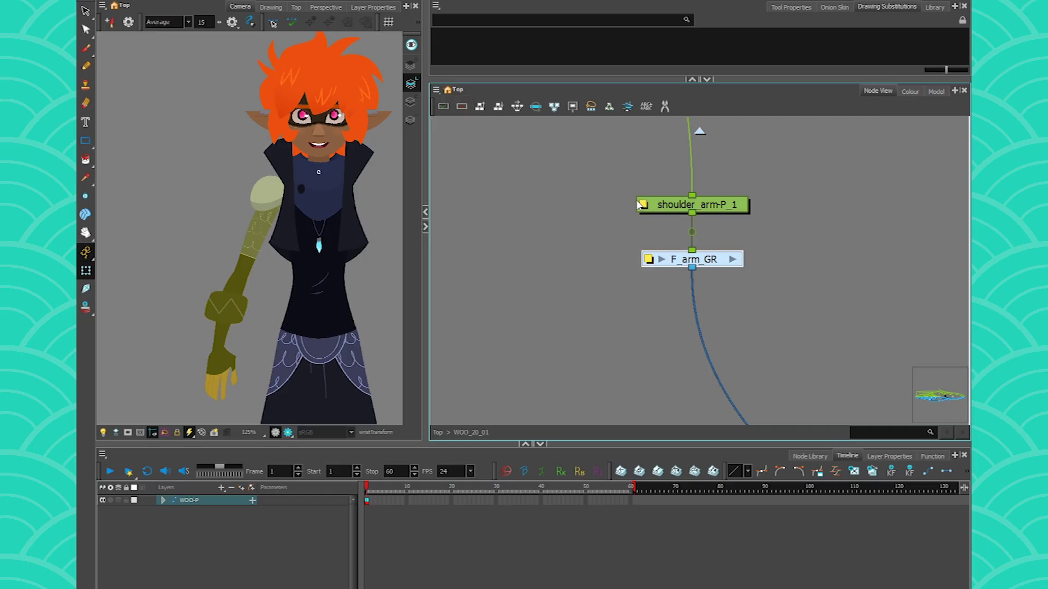
left_click_drag(823, 261, 731, 383)
Bring the shoulder_arm-P peg from inside F_arm_GR_1 out to the parent network, above that group
left_click(915, 259)
left_click(643, 304)
left_click(470, 432)
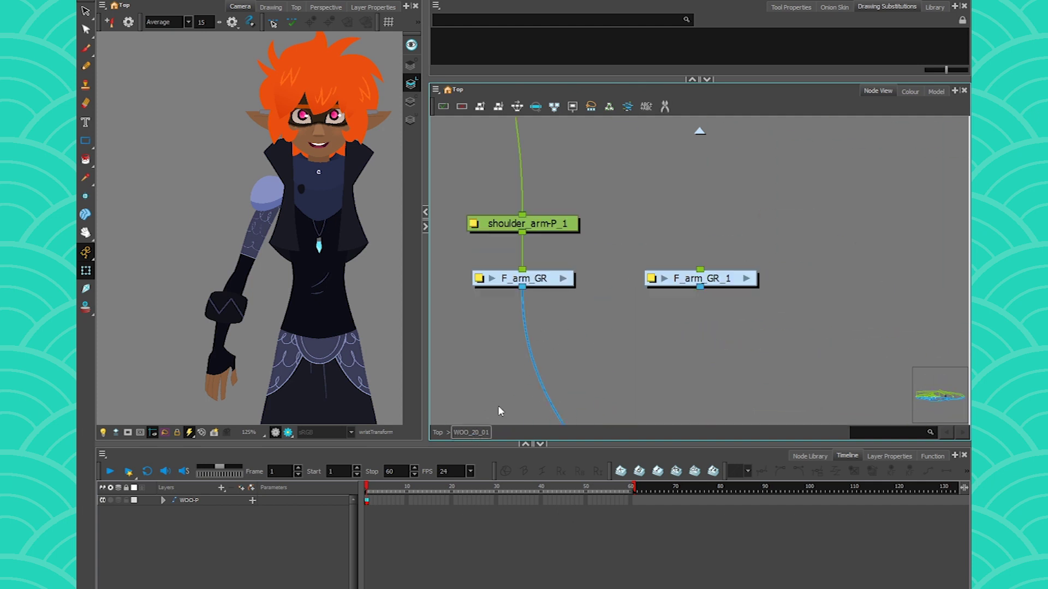
key("ctrl+v")
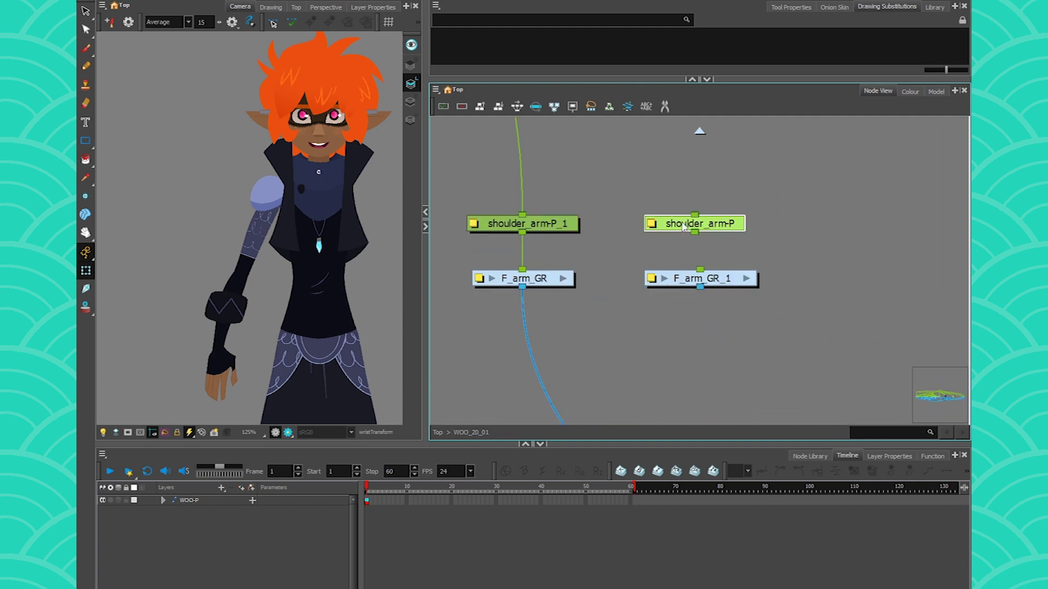
Rename the shoulder_arm-P_1 peg above F_arm_GR as F_arm_trans-P
double_click(540, 227)
left_click(563, 121)
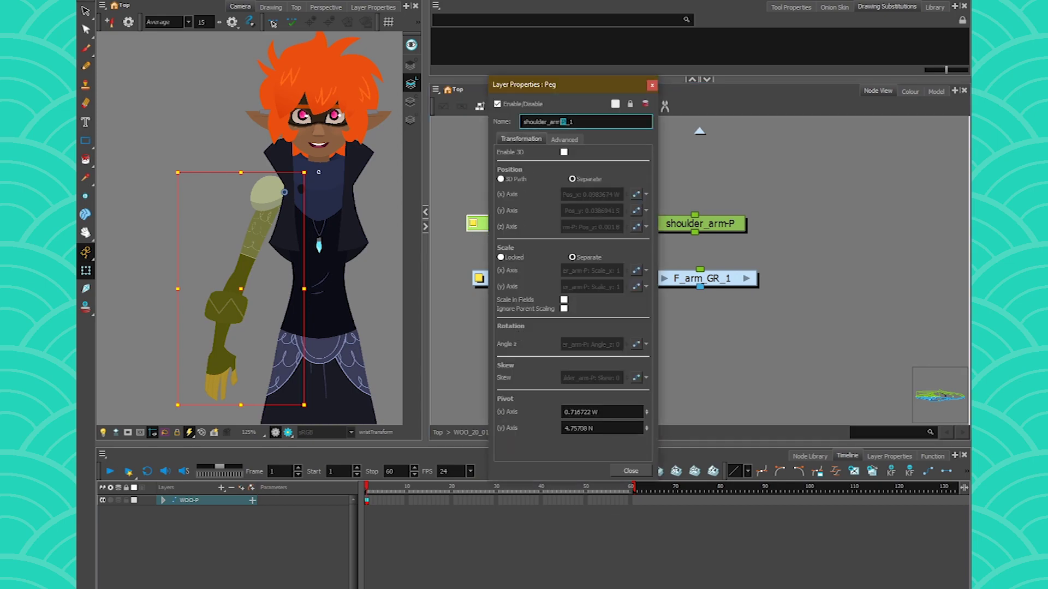
left_click_drag(563, 122, 483, 121)
type("F_arm")
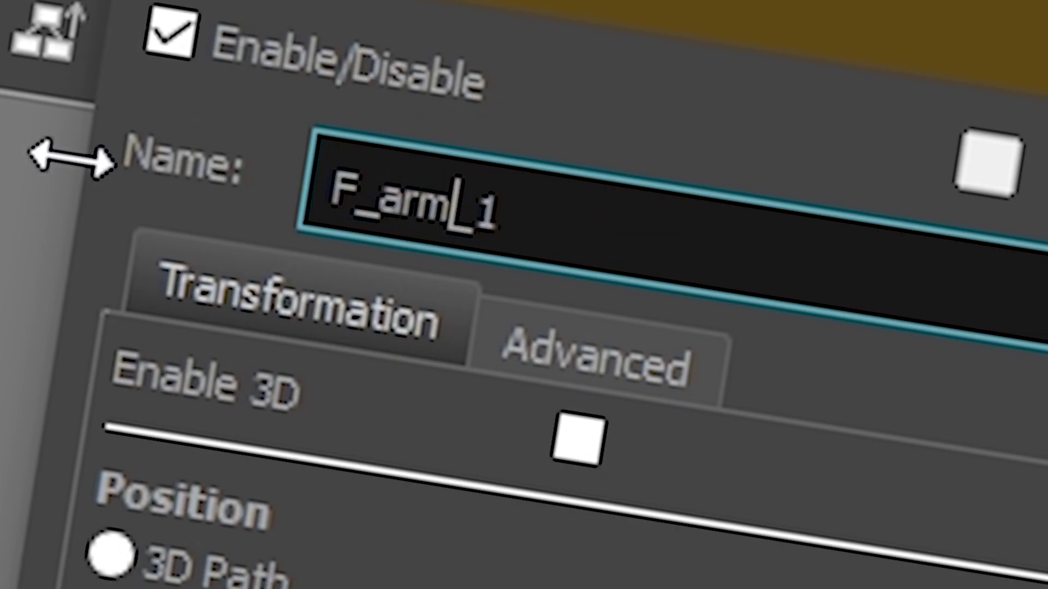
type("_tran")
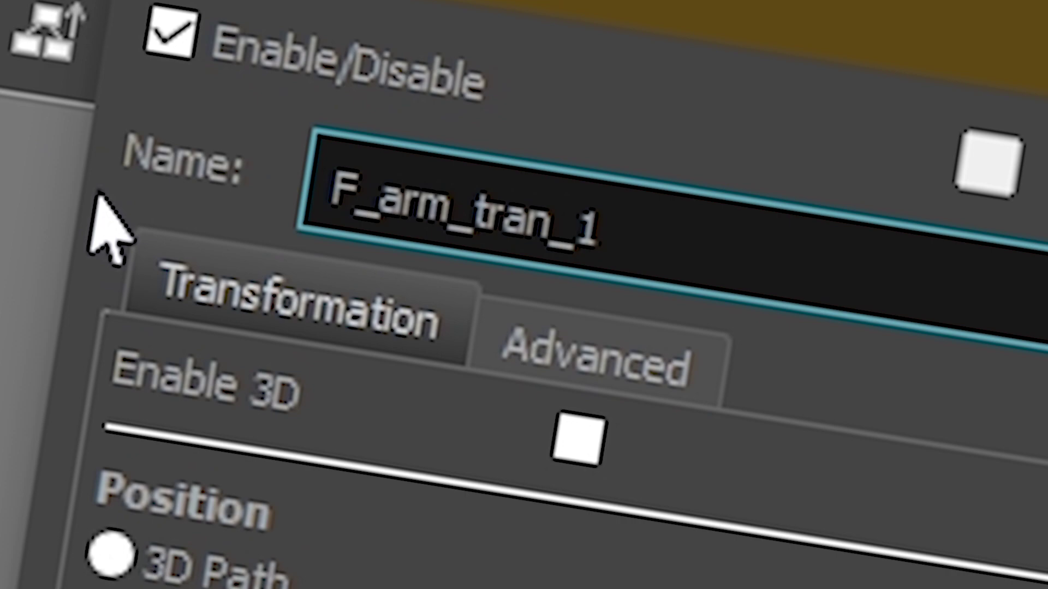
type("s-P")
key("Delete")
key("Delete")
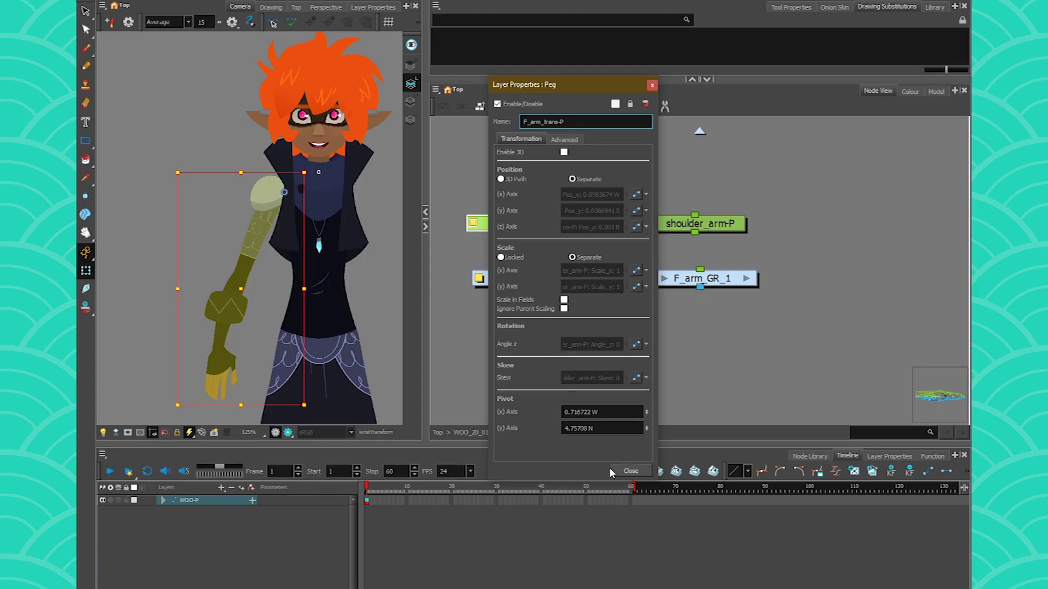
key("Return")
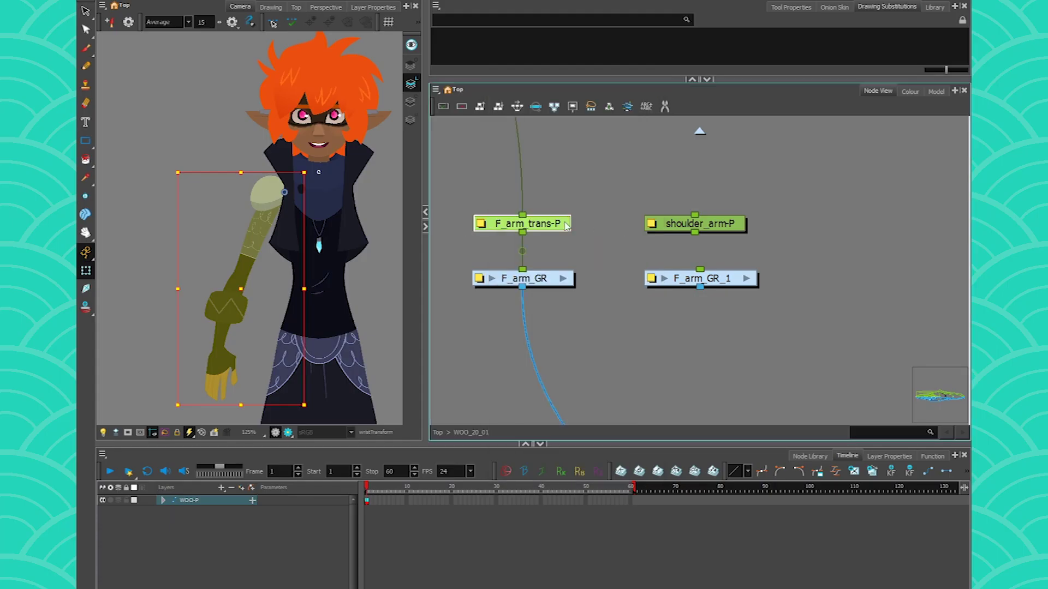
Rename the shoulder_arm-P peg above F_arm_GR_1 as B_arm_trans-P
double_click(701, 224)
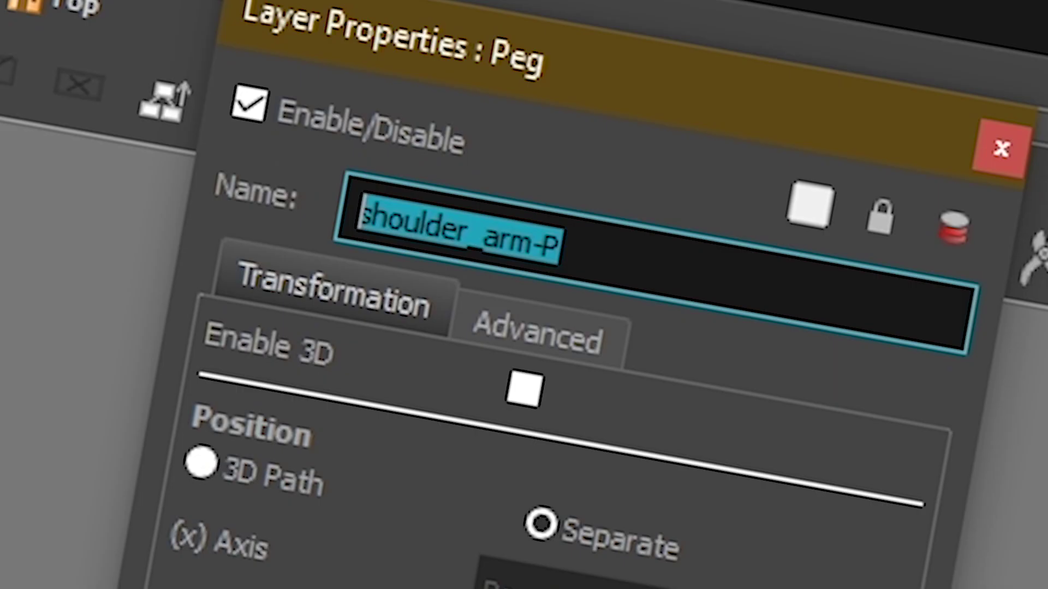
type("B_arm_trans-")
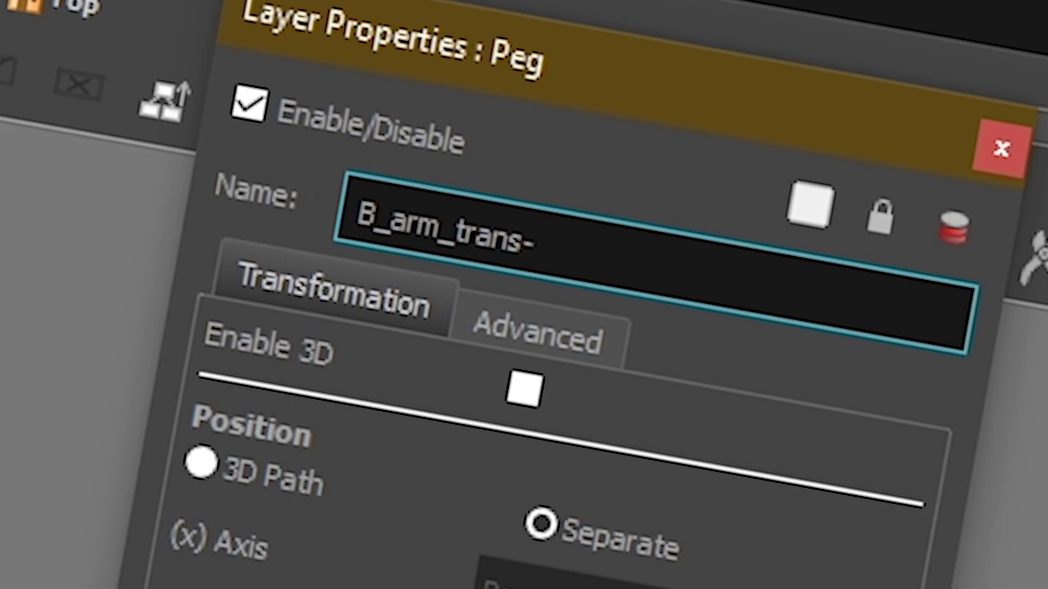
type("P")
key("Return")
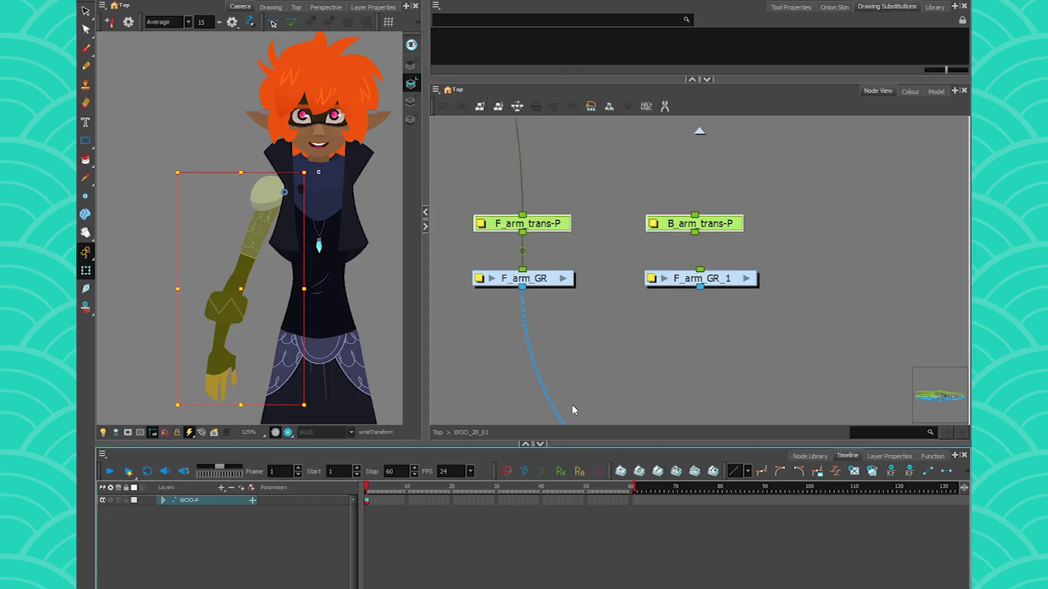
Connect B_arm_trans-P to the F_arm_GR_1 group below it and to the parent peg higher in the network
left_click_drag(694, 232, 719, 226)
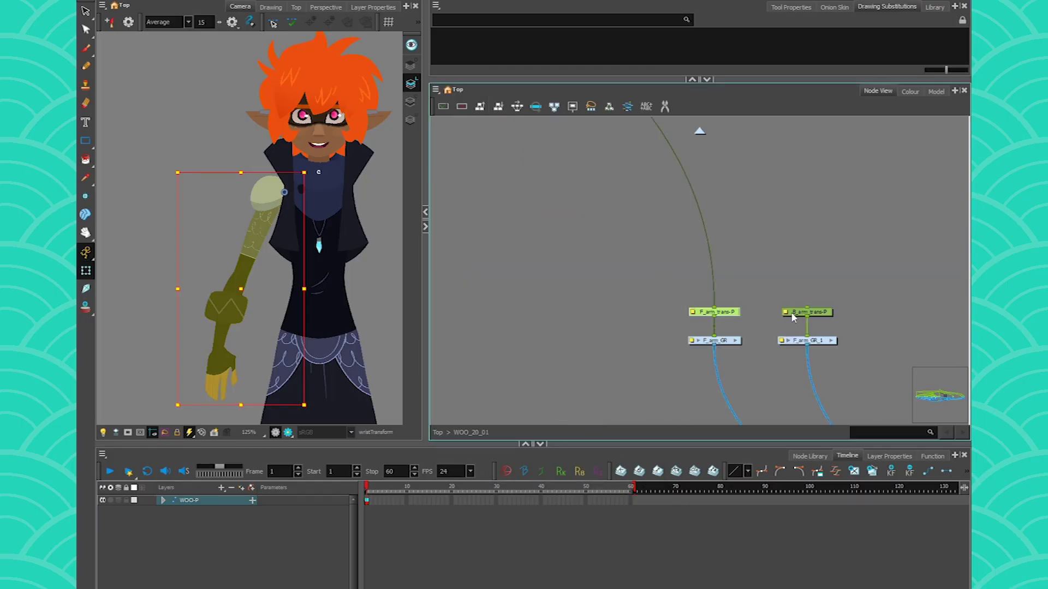
left_click_drag(806, 308, 612, 141)
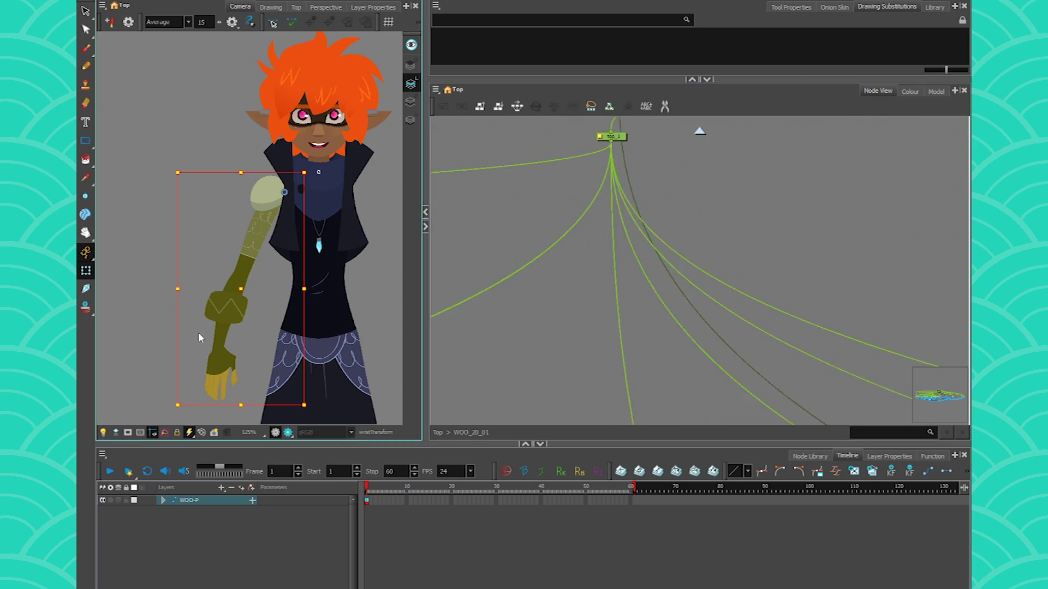
scroll(713, 286, "up", 5)
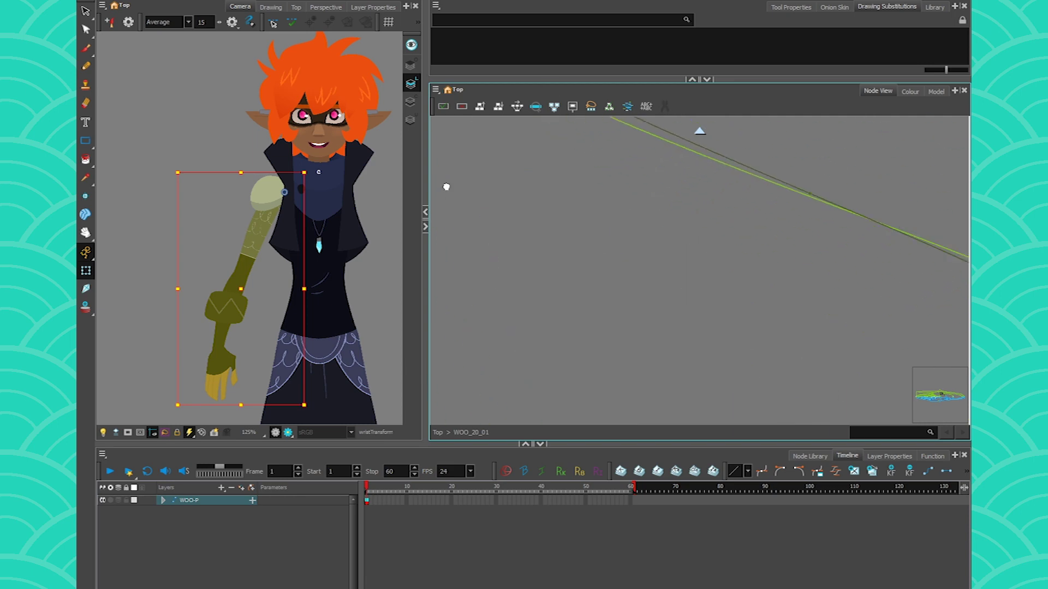
Add a Static Transformation node and insert it into the connection directly above B_arm_trans-P
scroll(627, 178, "down", 3)
left_click(775, 311)
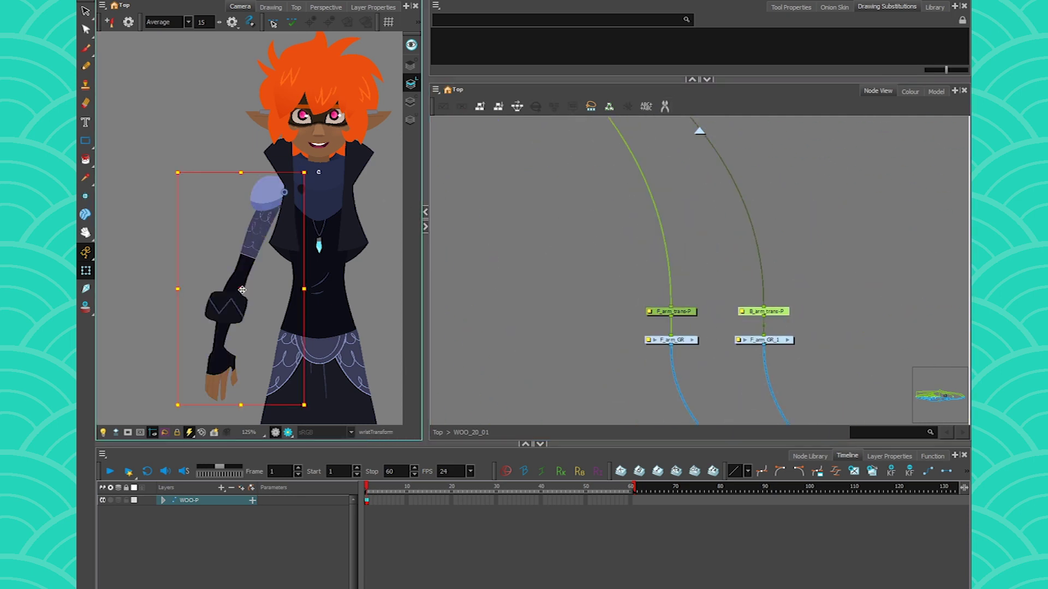
left_click(240, 287)
left_click(709, 272)
key("Tab")
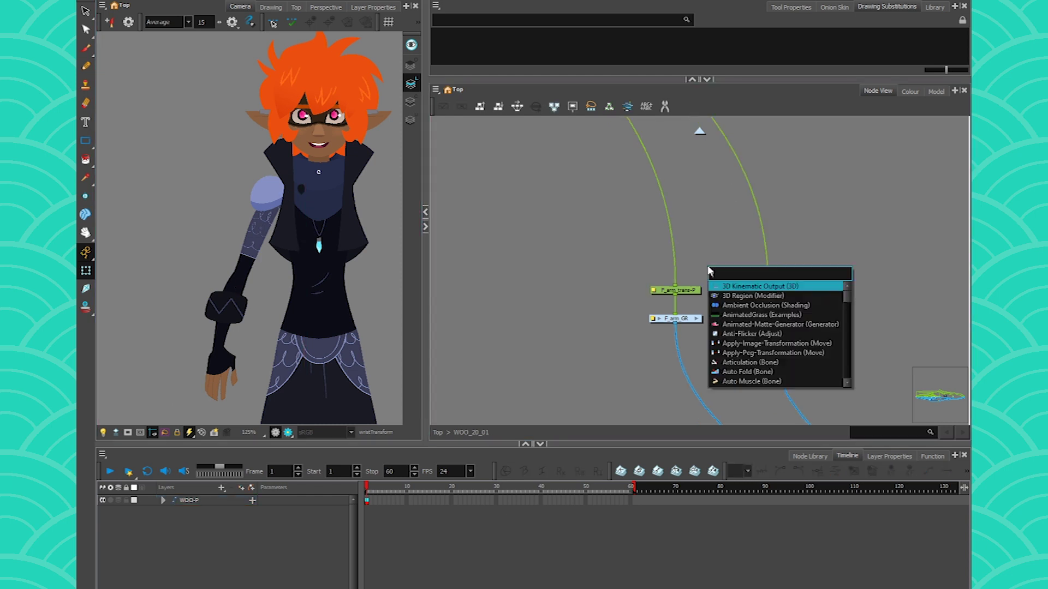
type("stat")
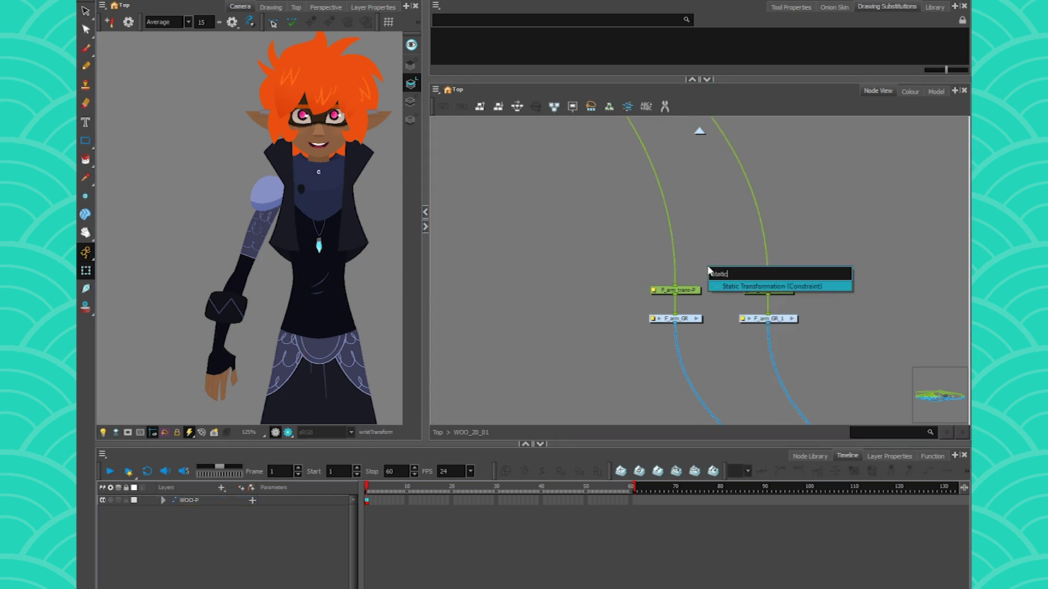
type("ic")
left_click(765, 286)
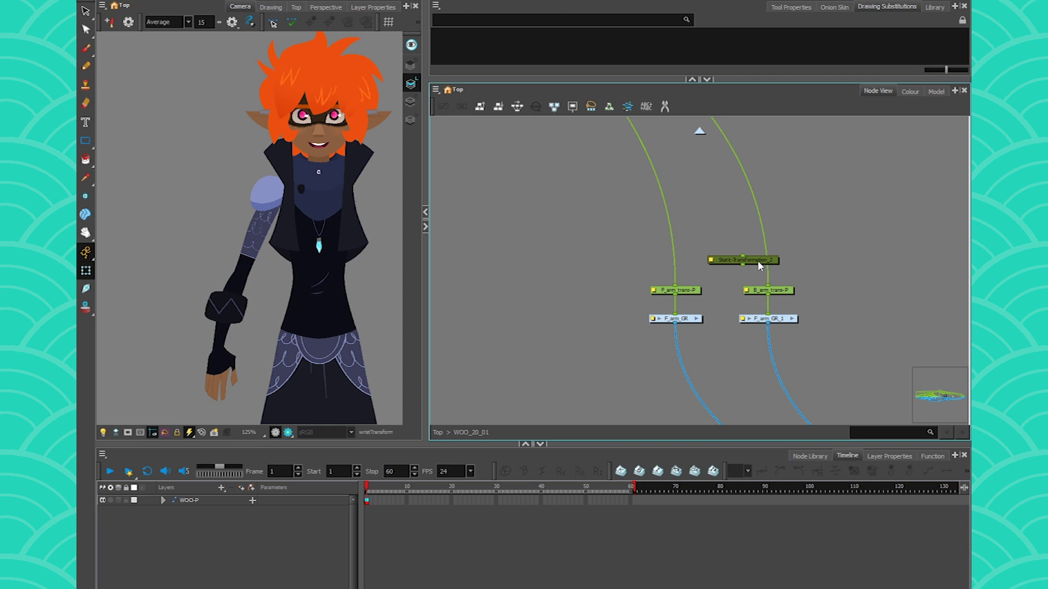
left_click_drag(757, 260, 772, 254)
scroll(764, 257, "up", 3)
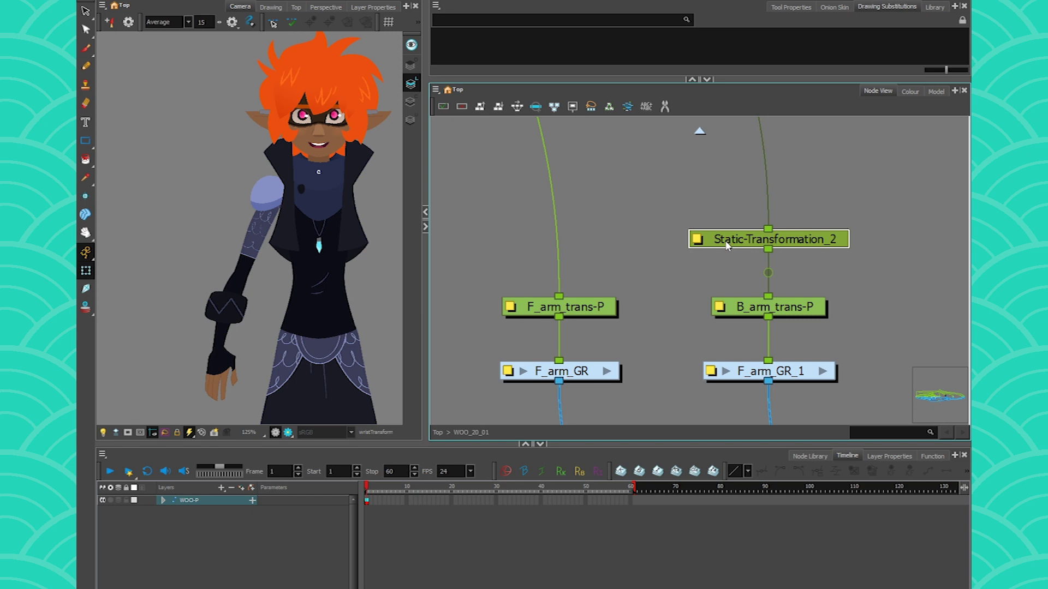
left_click(696, 240)
key("Escape")
left_click_drag(744, 241, 744, 256)
Create a new peg and insert it into the connection above the back arm's static transformation node
left_click(738, 220)
key("ctrl+p")
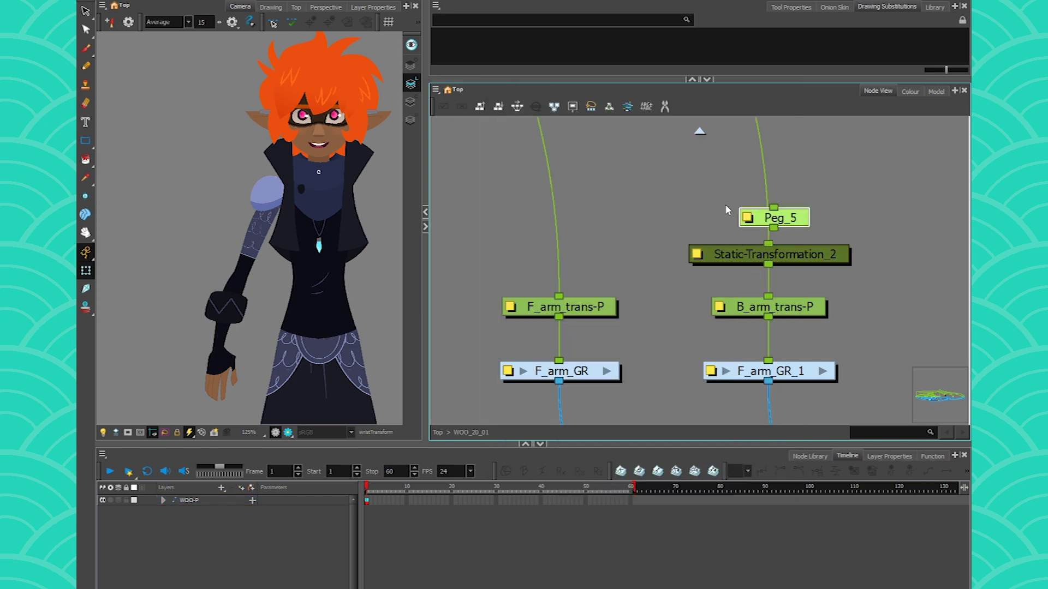
left_click_drag(784, 220, 780, 203)
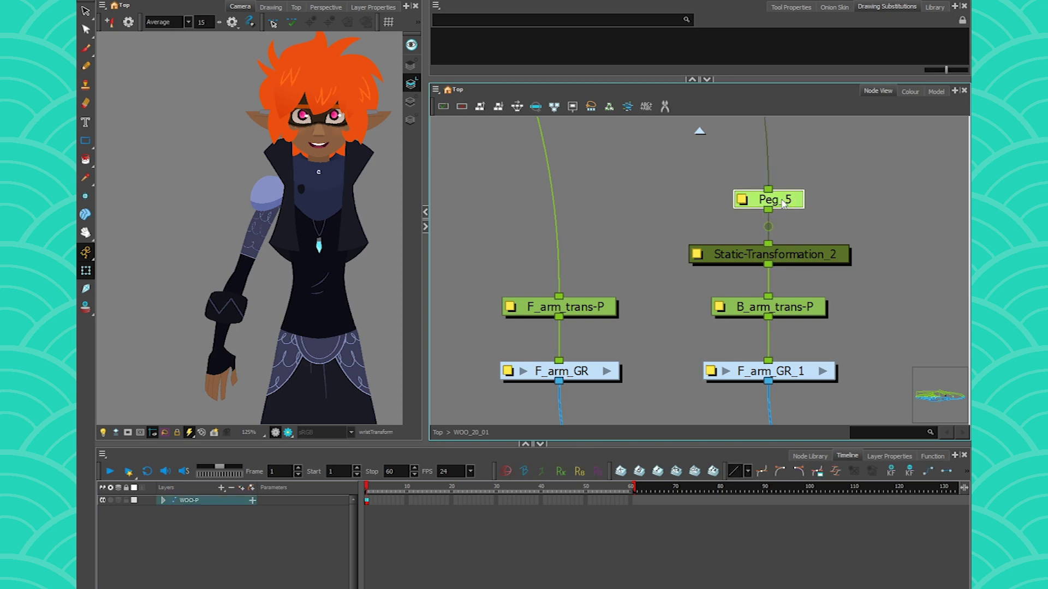
Flip the new peg horizontally so the back arm mirrors to the opposite side of the body
left_click(270, 299)
scroll(271, 322, "down", 4)
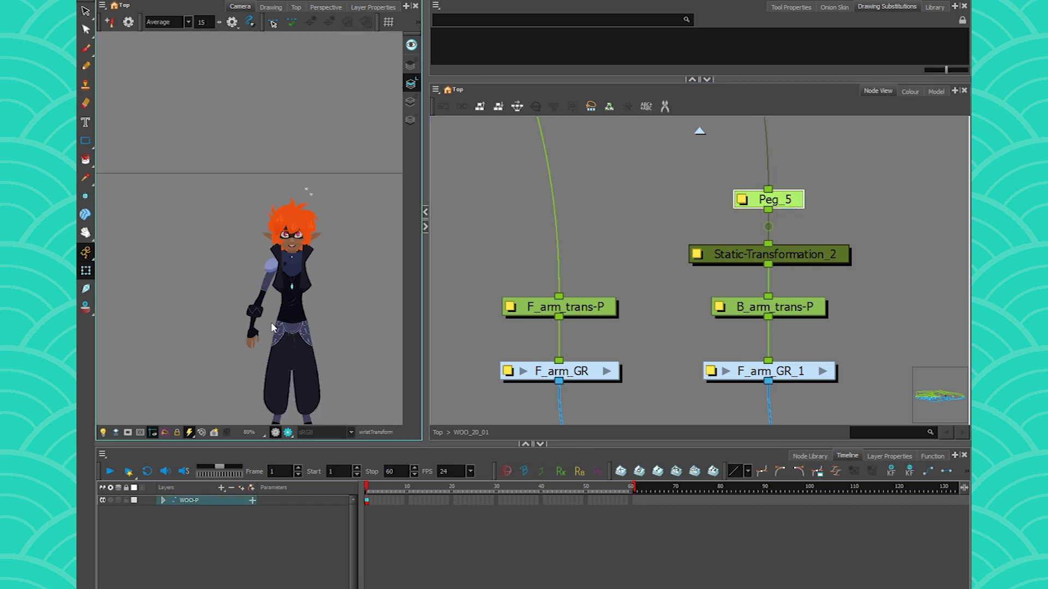
left_click_drag(247, 343, 234, 292)
left_click(85, 271)
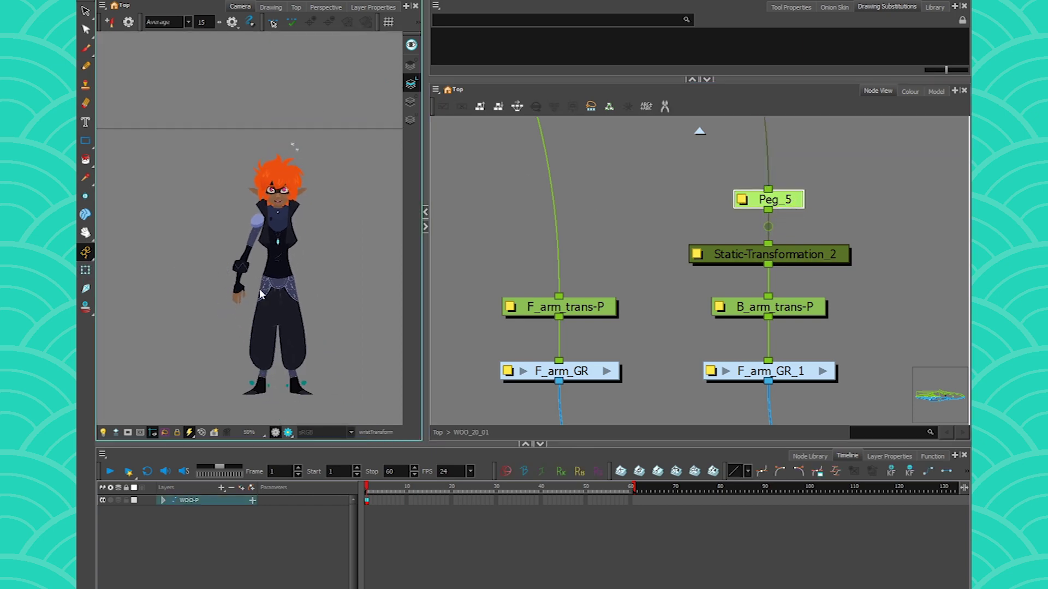
key("shift+t")
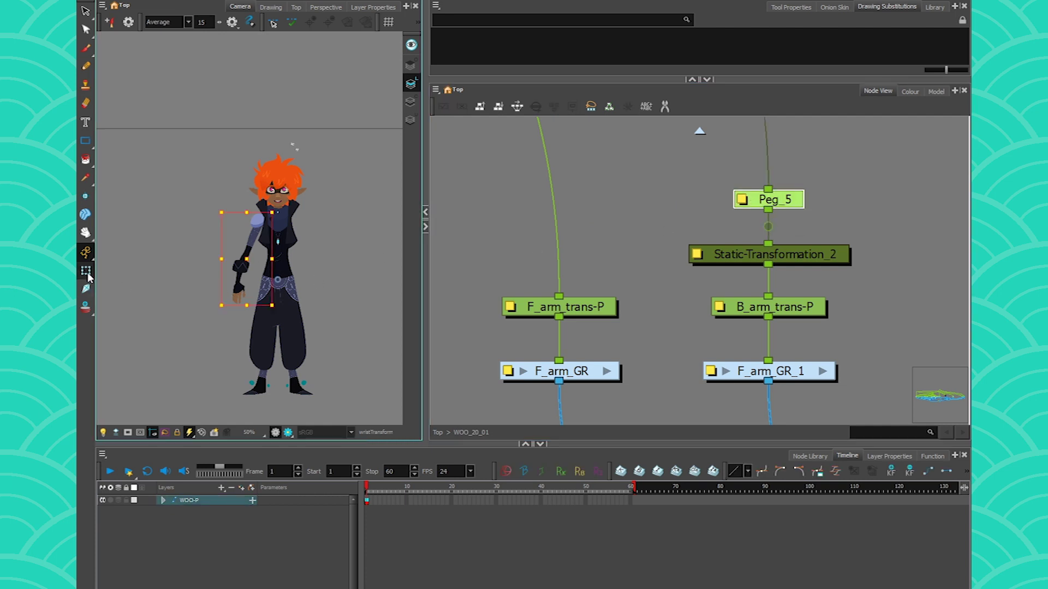
left_click(307, 257)
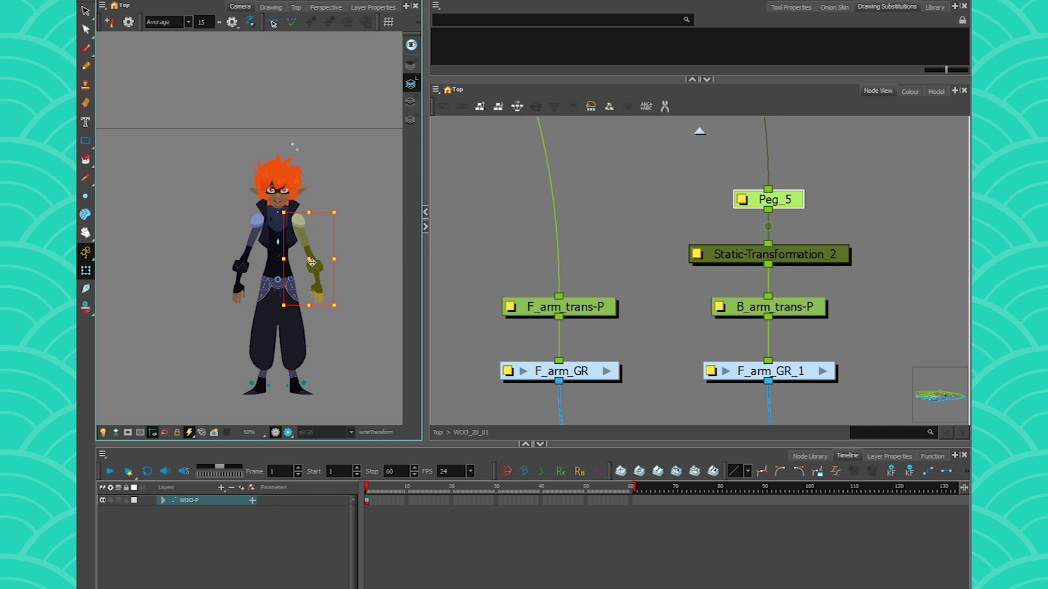
scroll(288, 279, "up", 1)
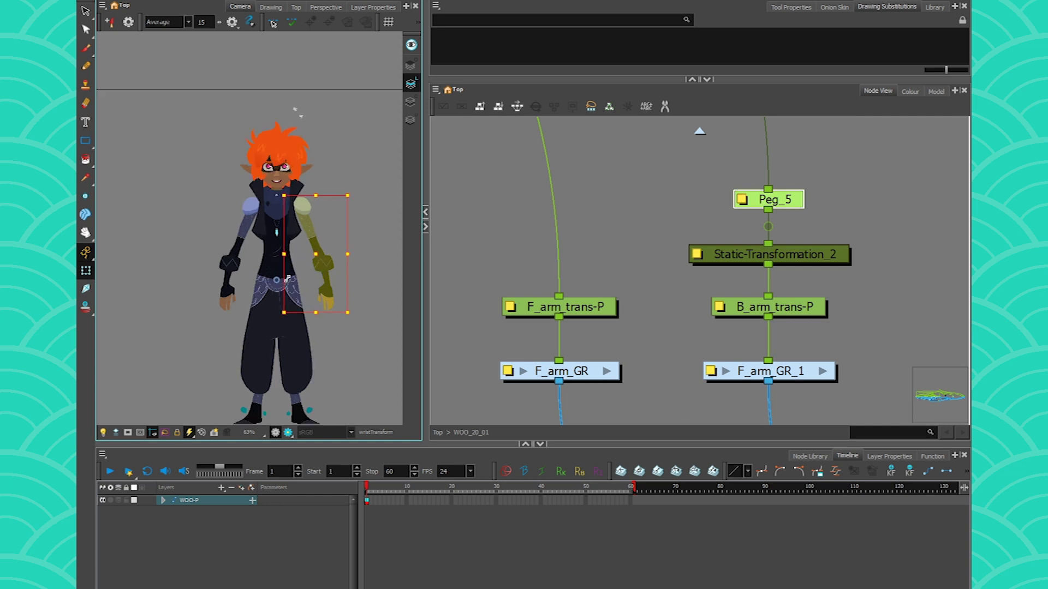
scroll(288, 278, "up", 3)
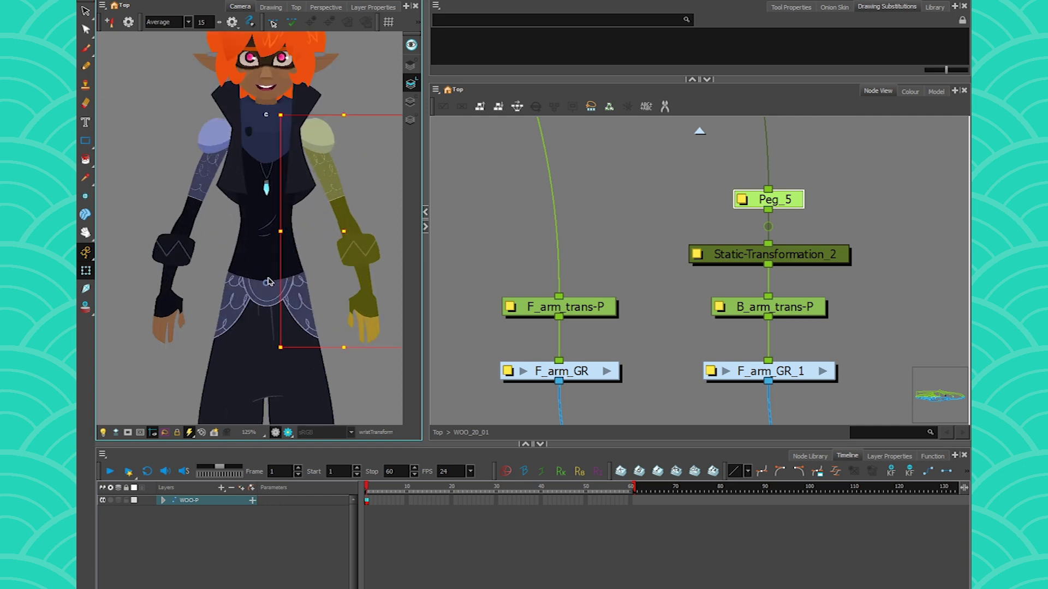
Bake the immediate parent's transformation into the back arm's static transformation node and close its layer properties
double_click(698, 257)
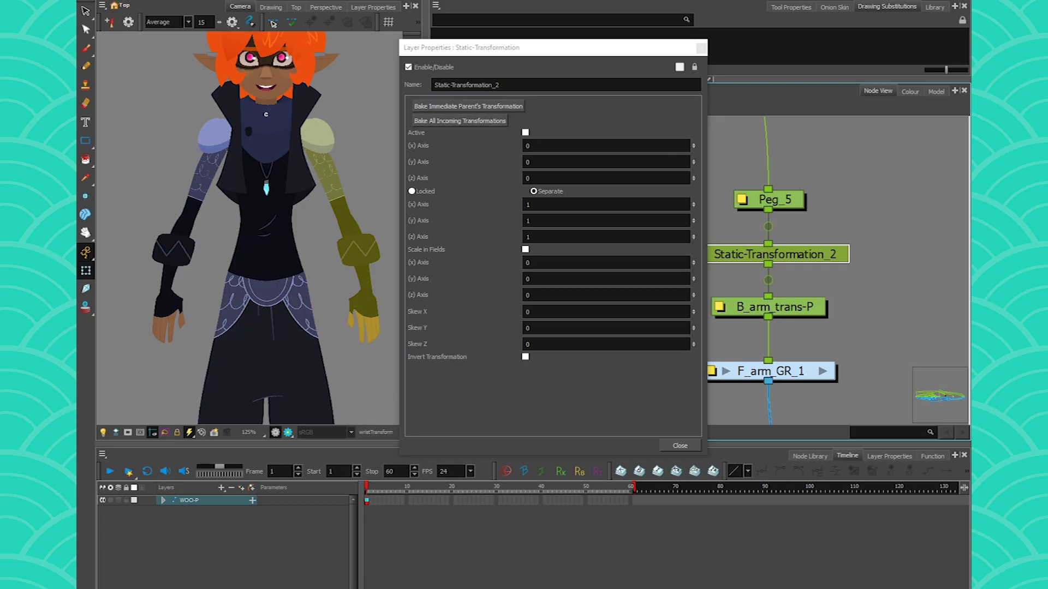
left_click(222, 139)
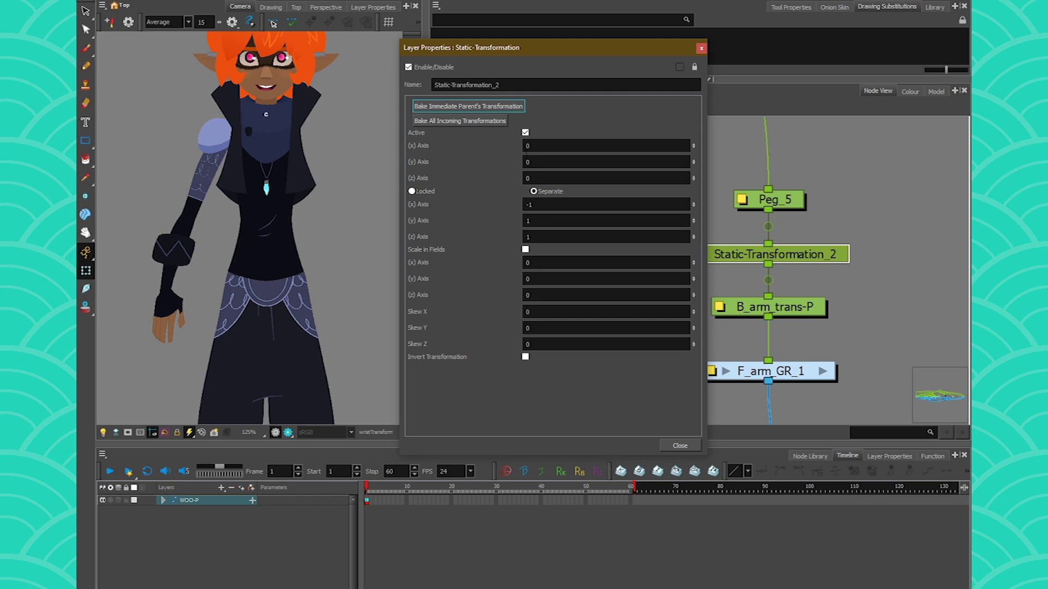
left_click(679, 446)
Delete the flipped peg above the static transformation, leaving the static node wired above B_arm_trans-P
left_click(793, 203)
key("Delete")
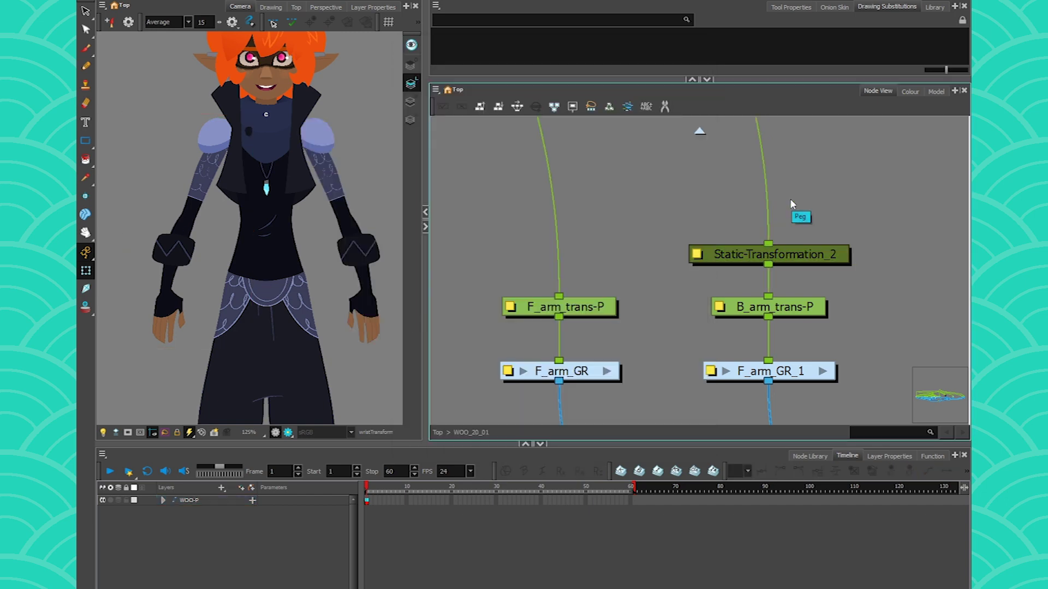
key("ctrl+z")
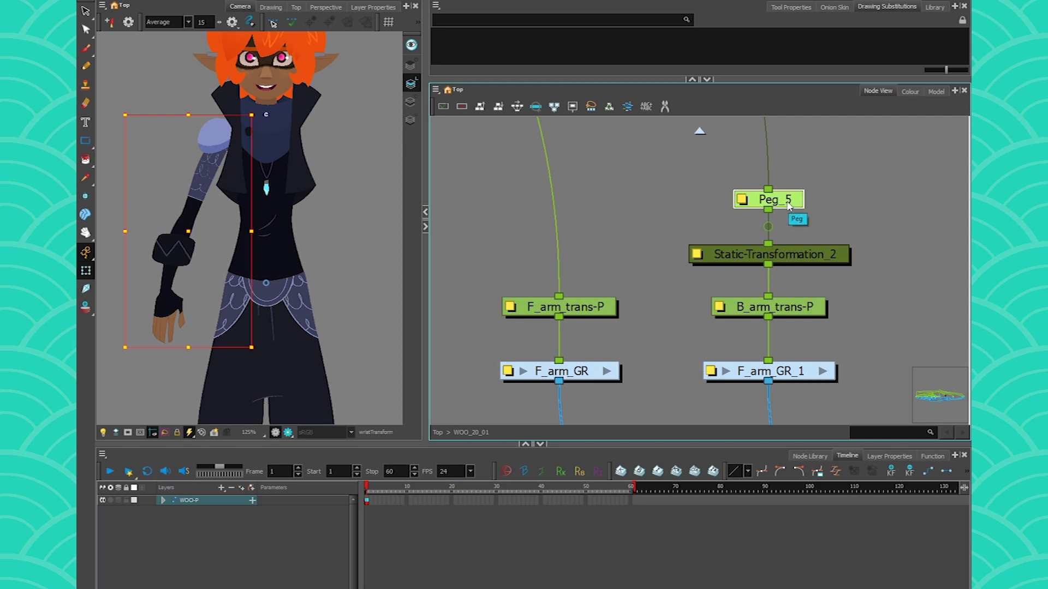
key("Delete")
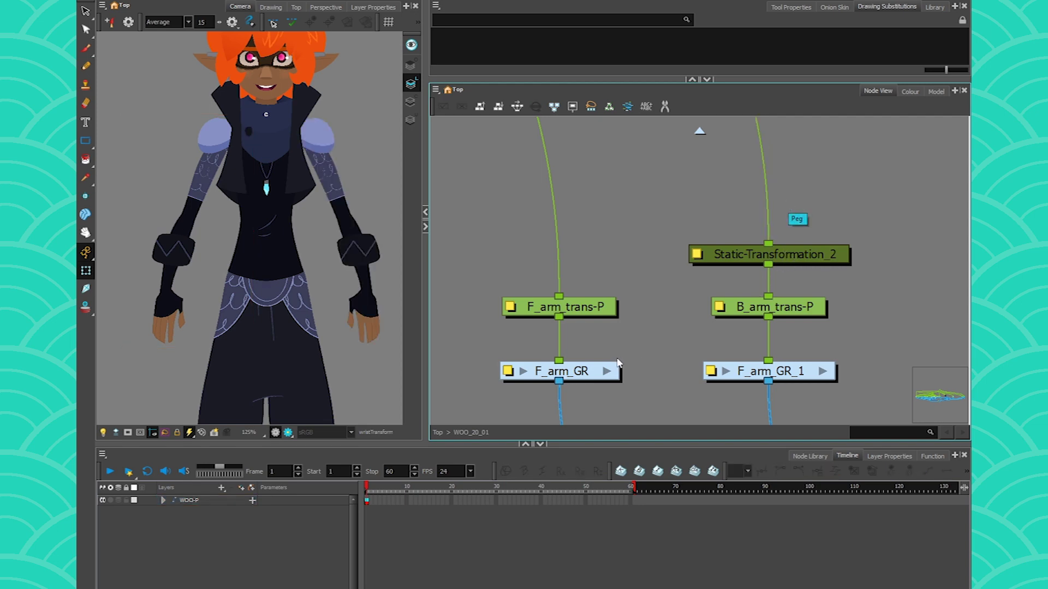
left_click_drag(789, 258, 789, 255)
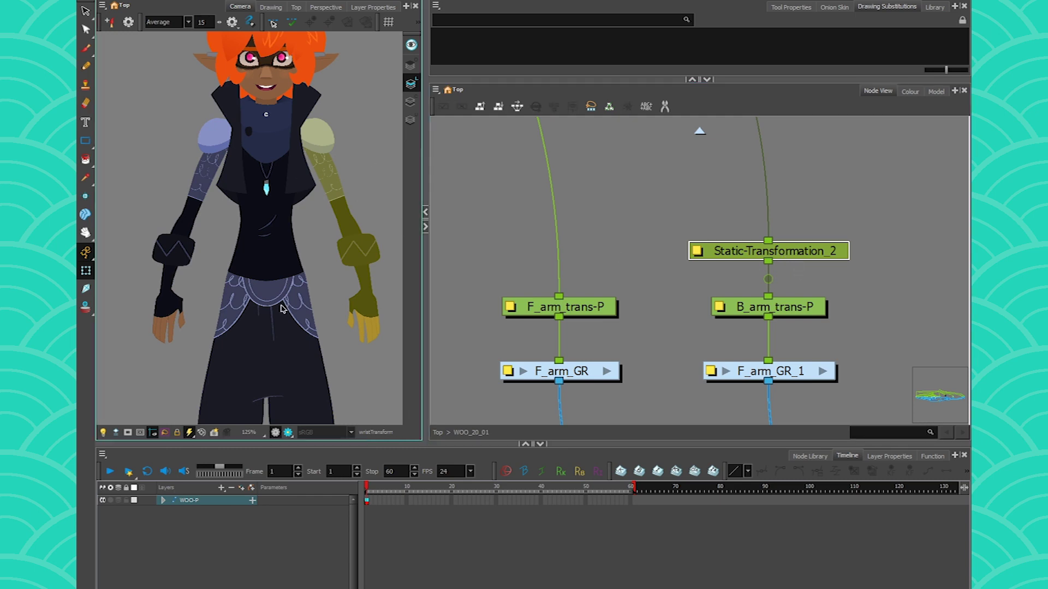
Rotate the back arm's forearm inward from the elbow until its hand rests against the hip
left_click(576, 303)
left_click(793, 310)
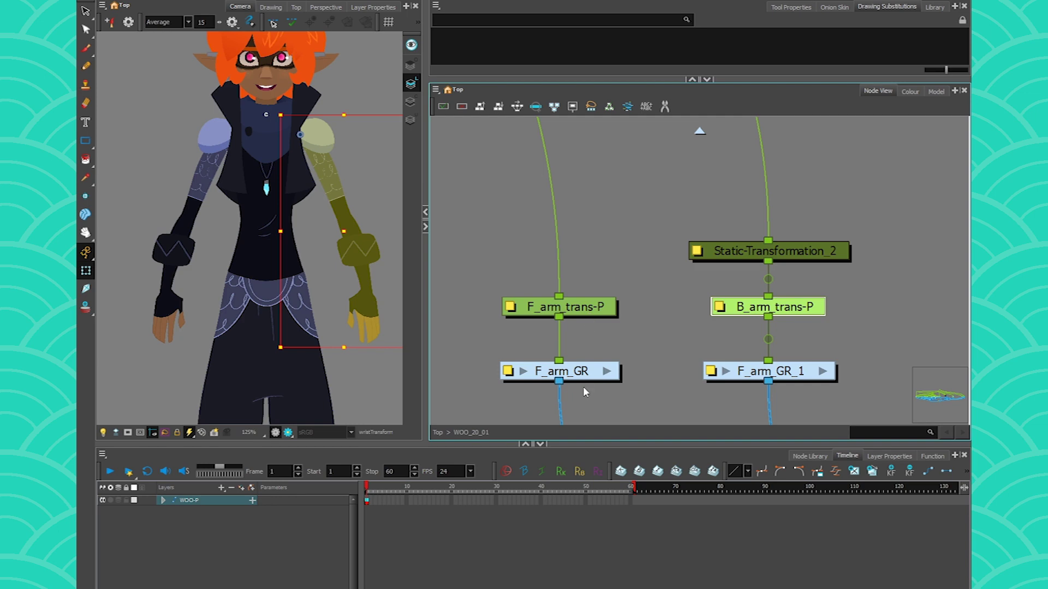
left_click(607, 371)
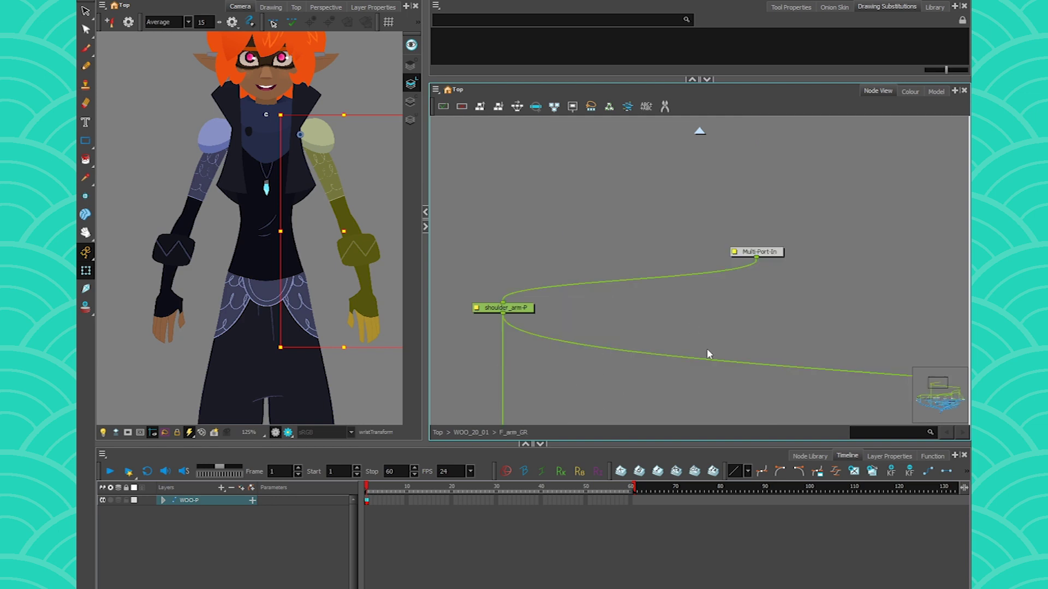
left_click(361, 327)
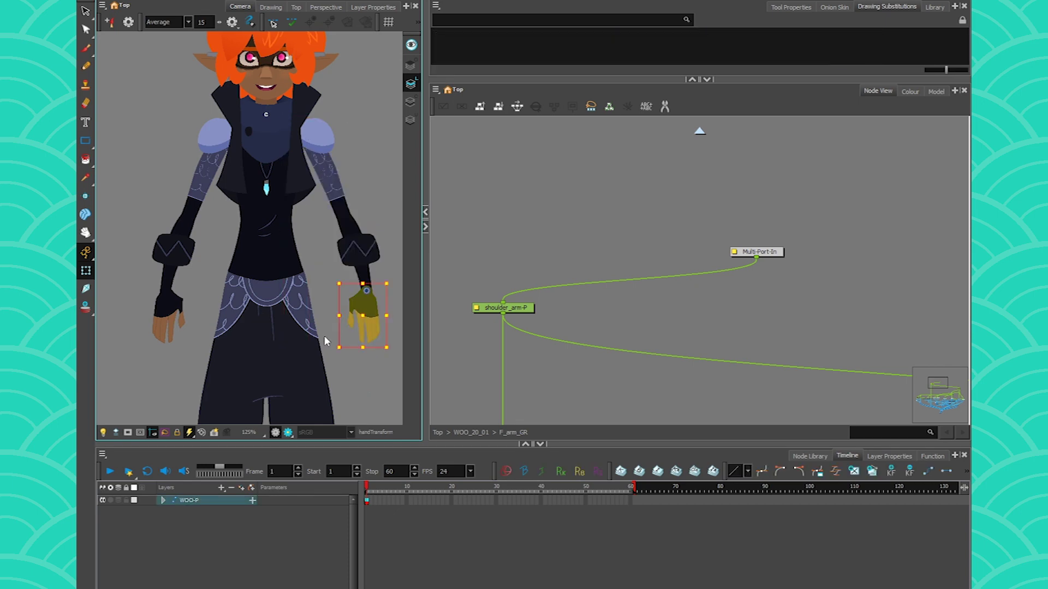
left_click_drag(302, 351, 259, 310)
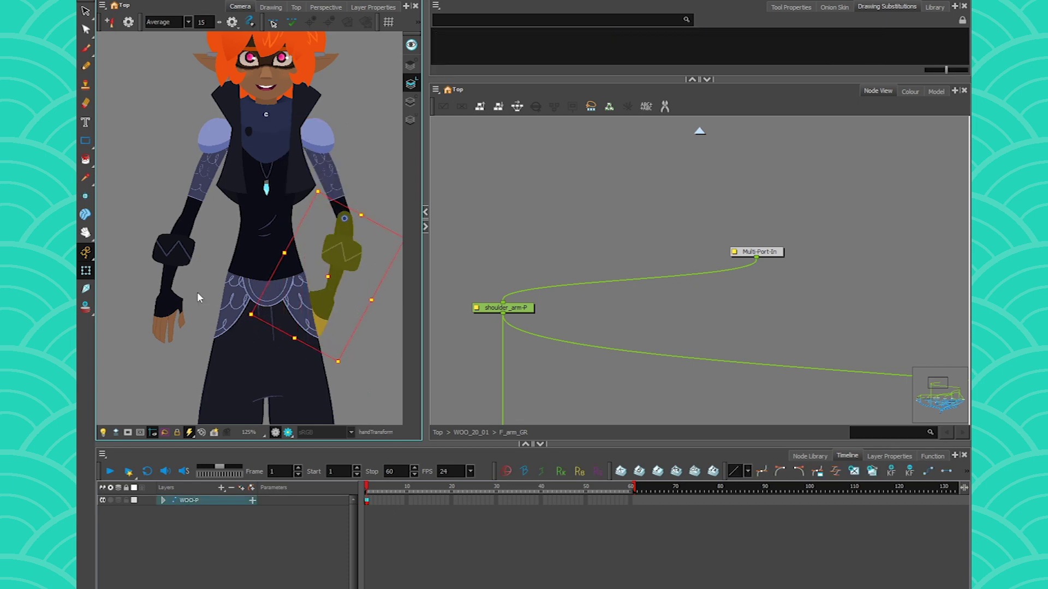
Paste the matching bent forearm pose onto the front arm's forearm peg
left_click(167, 312)
key("b")
key("b")
key("ctrl+v")
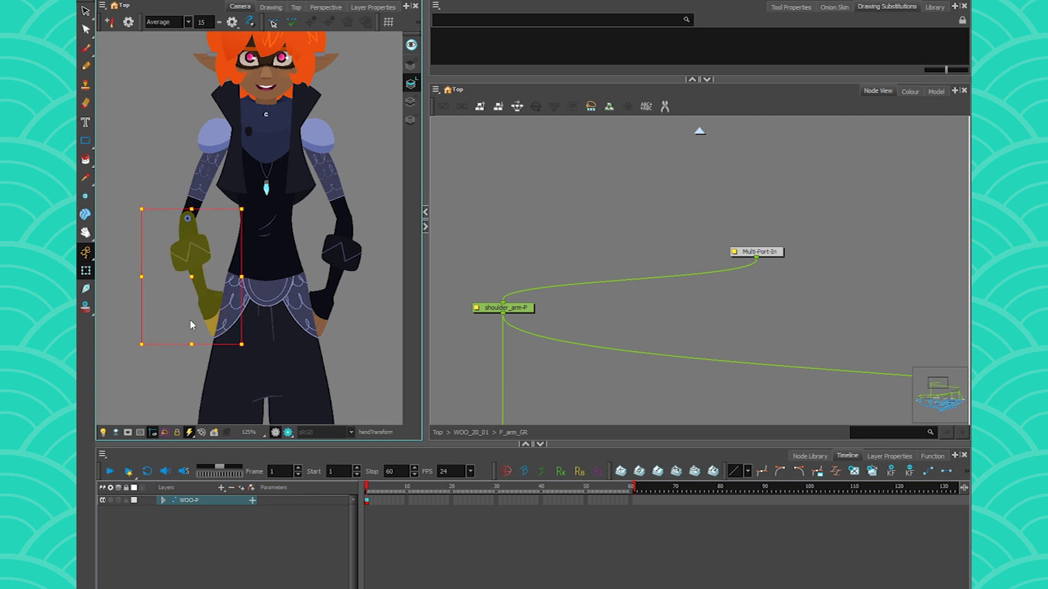
Locate the back arm's arm_wrist-P peg in the timeline and inspect its child layers
left_click(320, 307)
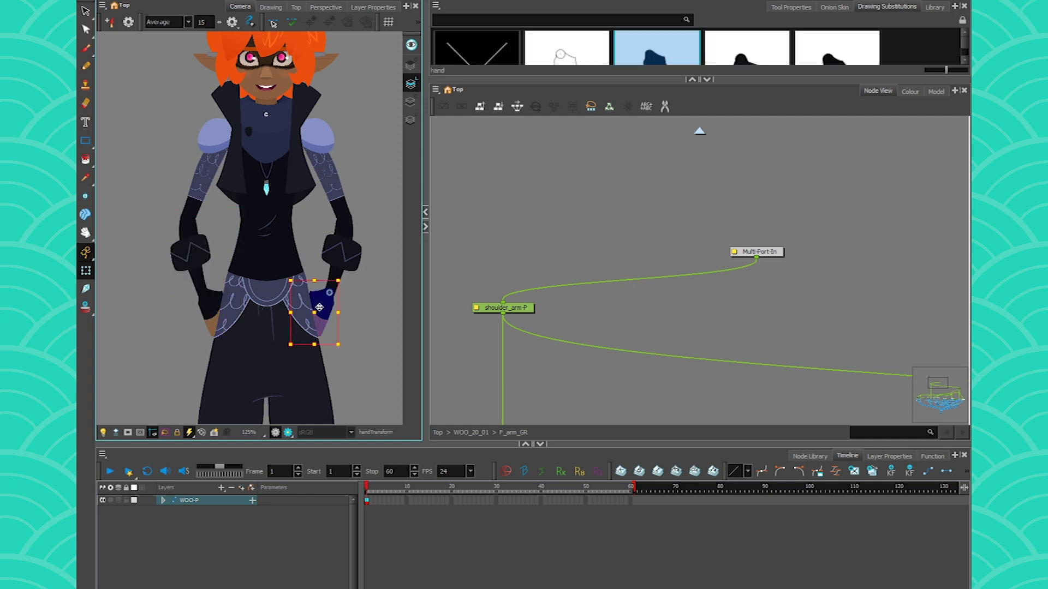
key("b")
key("b")
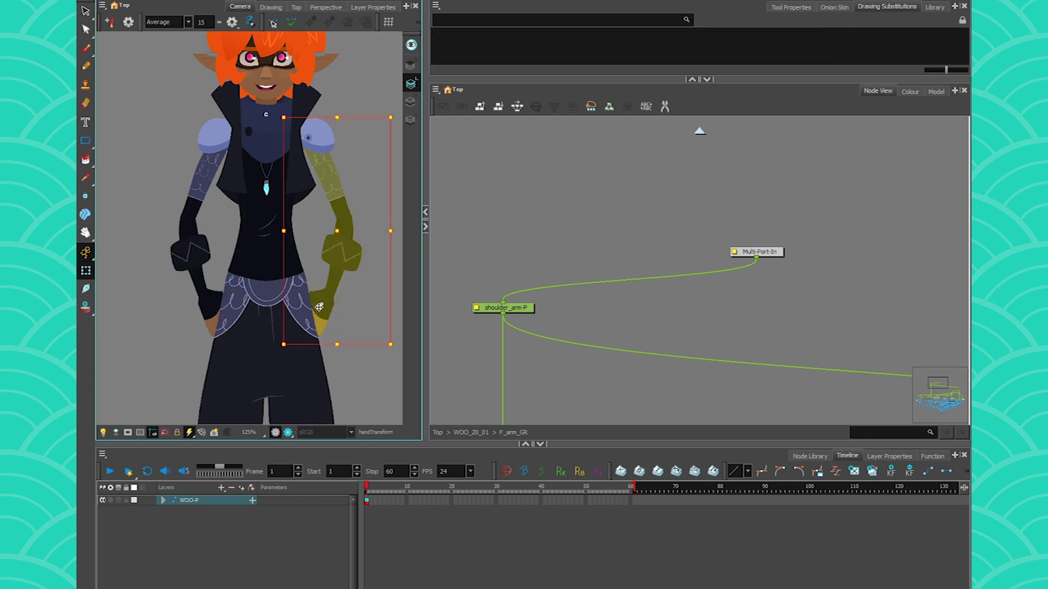
key("o")
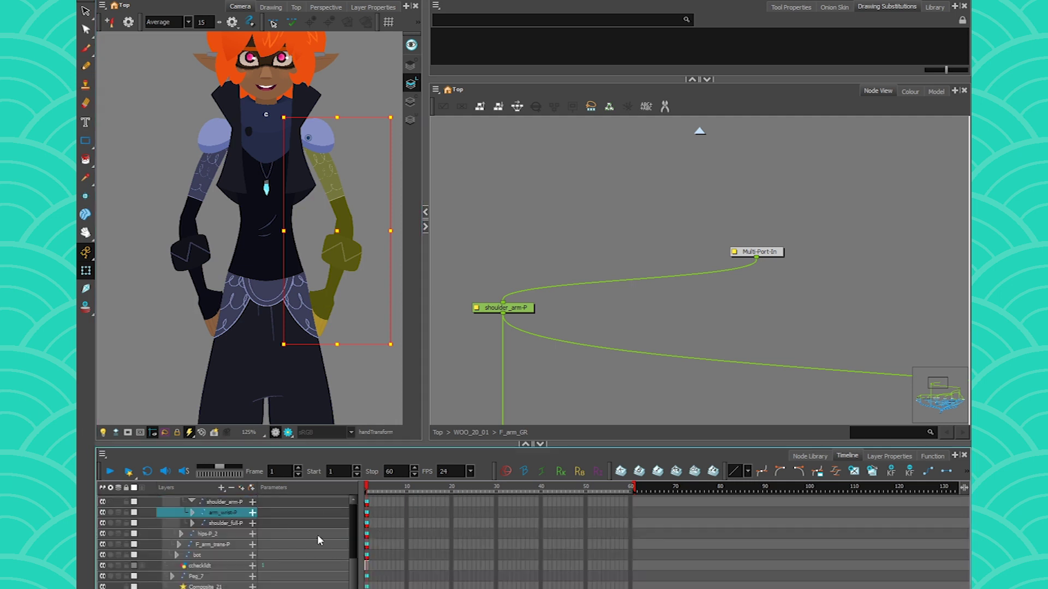
left_click(192, 513)
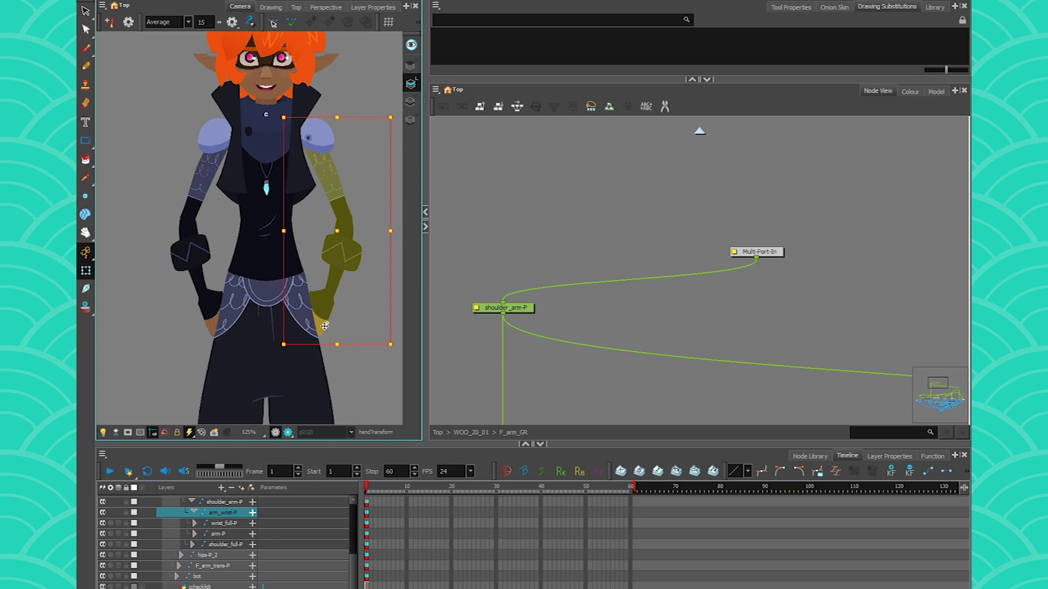
left_click(195, 513)
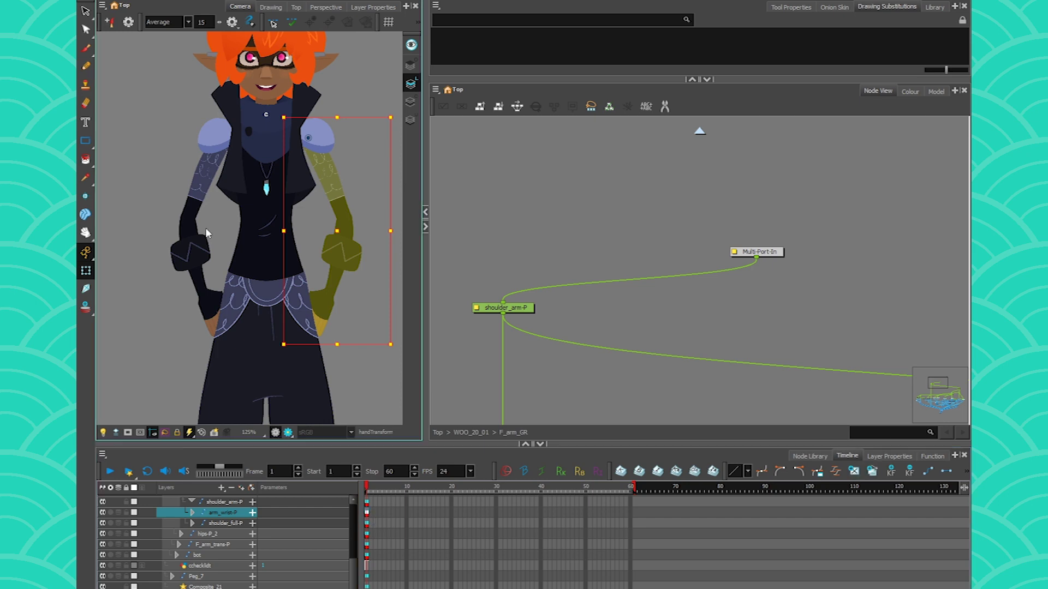
Locate the front arm's arm_wrist-P peg in the timeline to compare its hierarchy under F_arm_trans-P
left_click(207, 247)
left_click(205, 282)
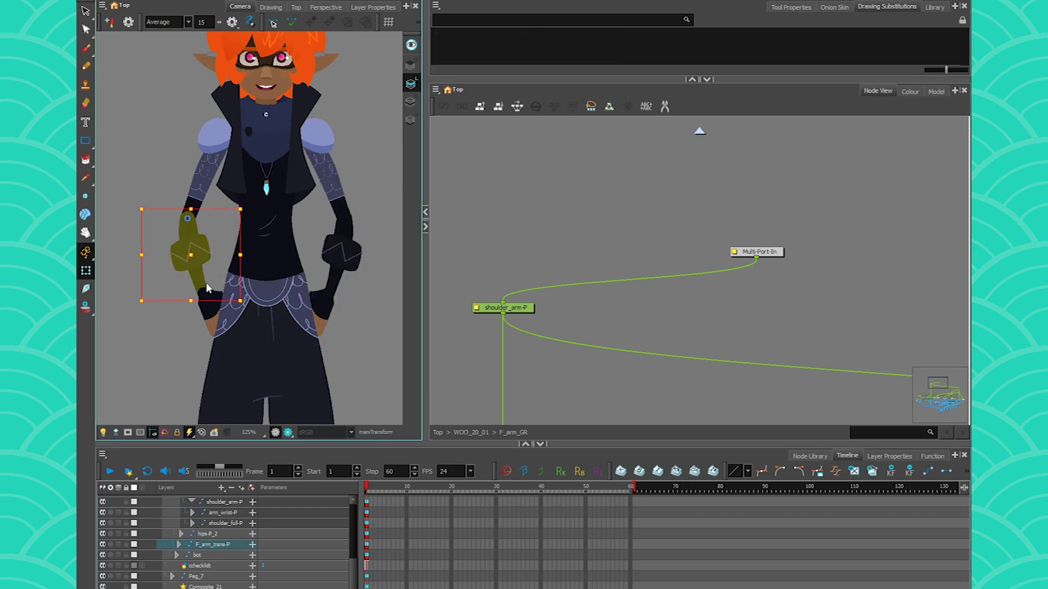
key("b")
key("o")
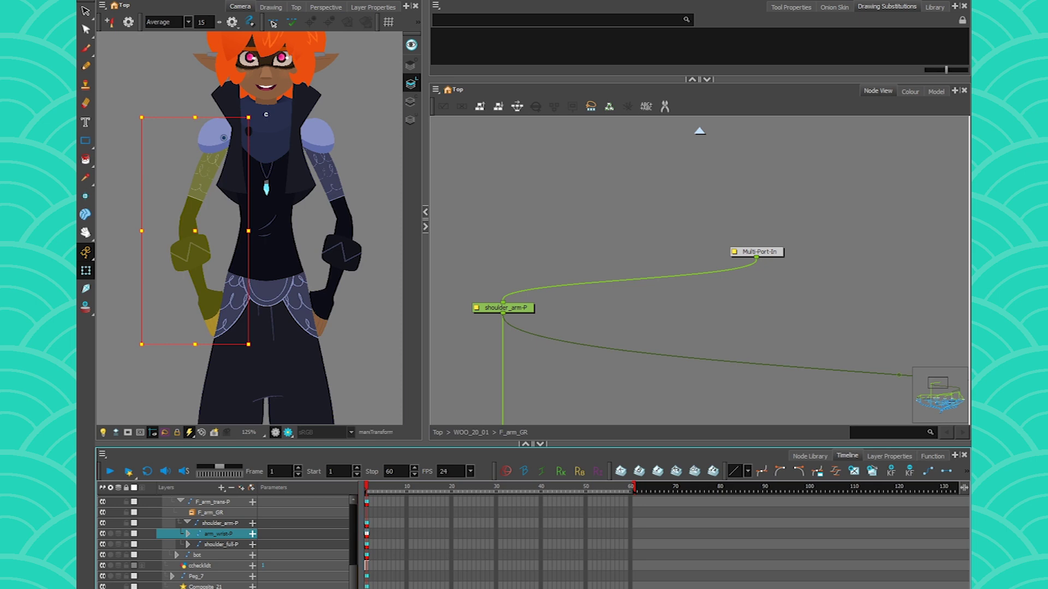
Return from inside F_arm_GR to the WOO_20_01 network and bring both arm groups into view
left_click(548, 391)
left_click(469, 432)
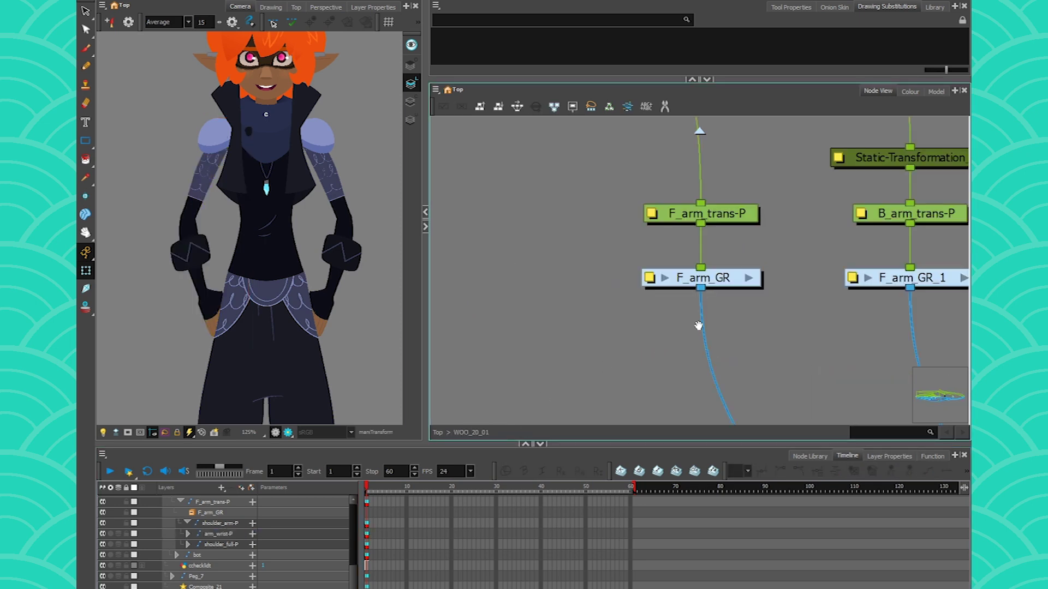
left_click_drag(699, 326, 527, 363)
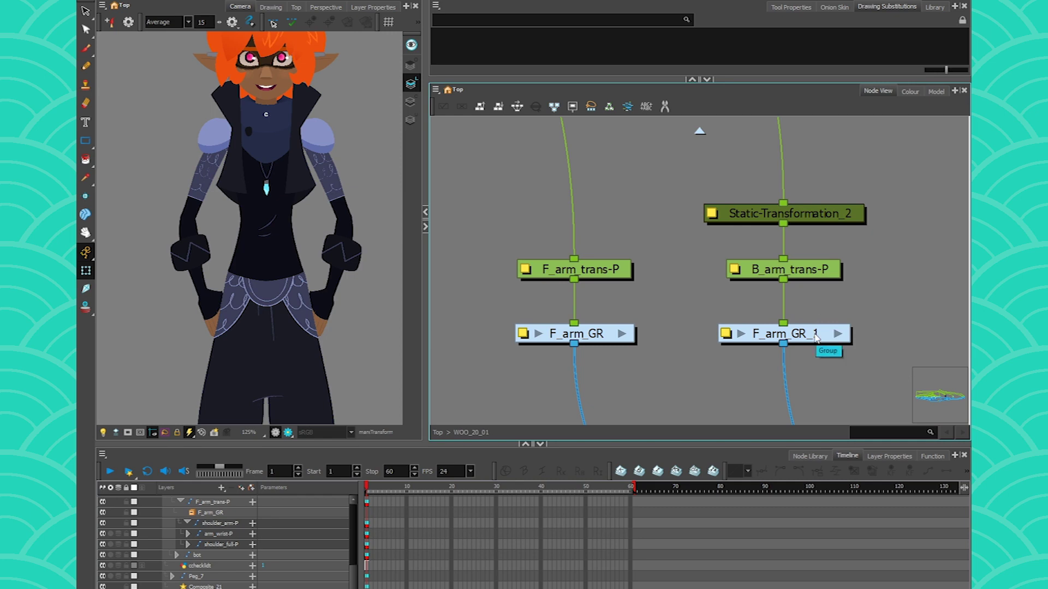